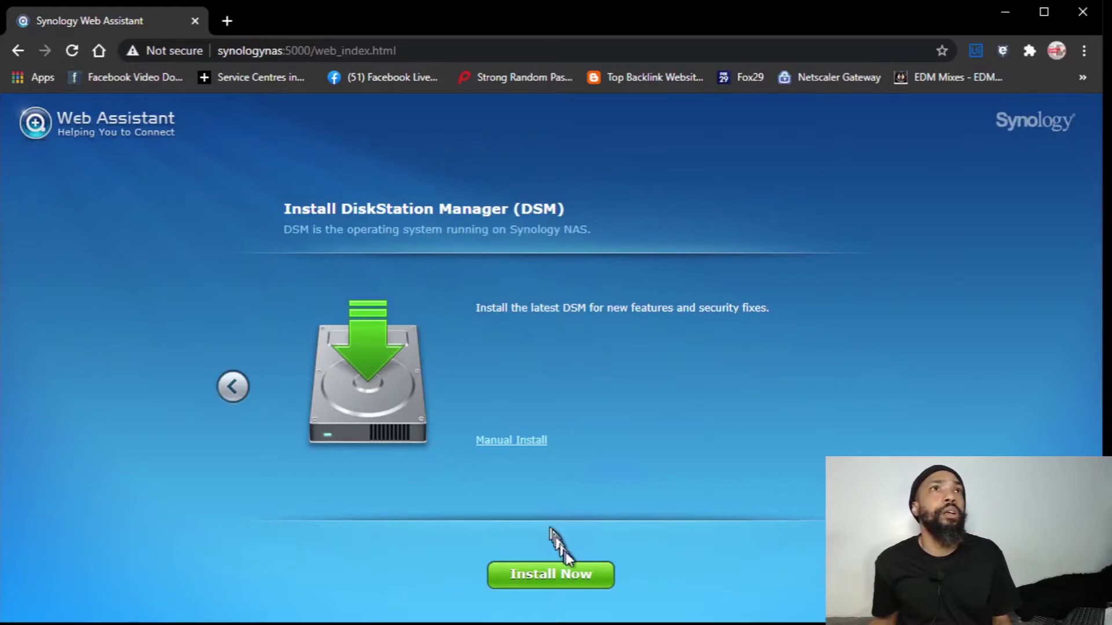
# - Start installing the latest DSM, acknowledging that all data on hard disks 1 and 2 gets removed
pyautogui.click(570, 591)
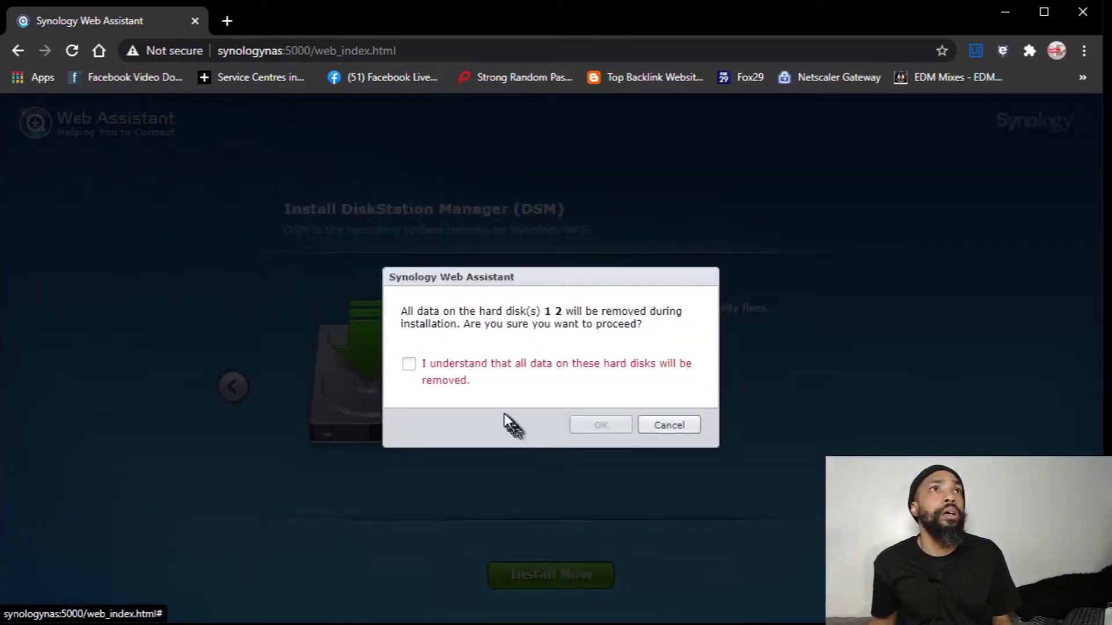
pyautogui.click(415, 363)
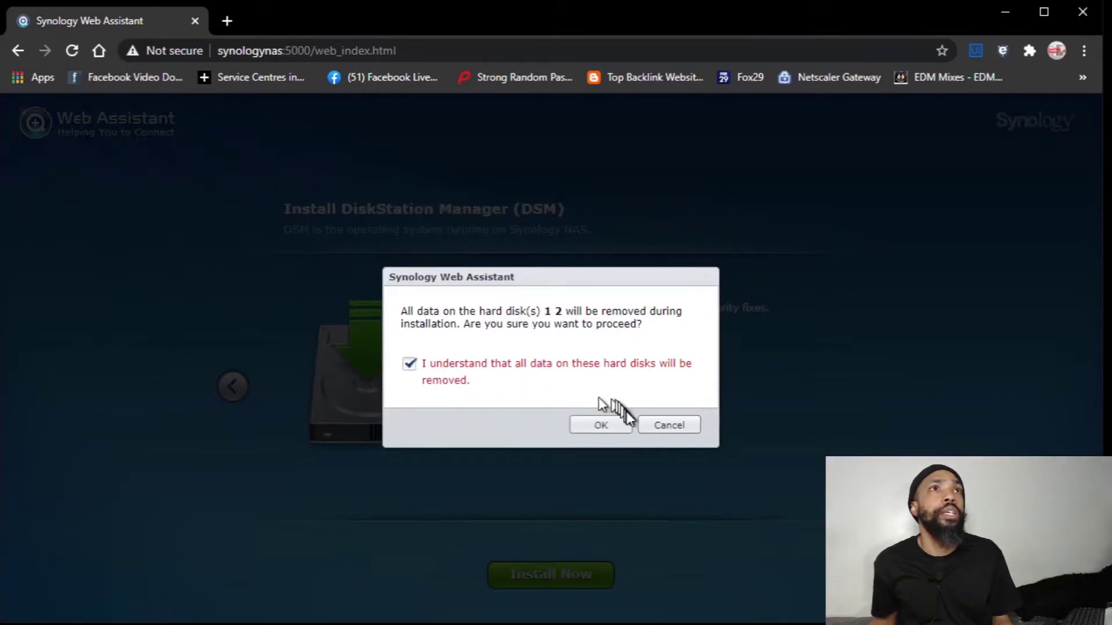
pyautogui.click(602, 427)
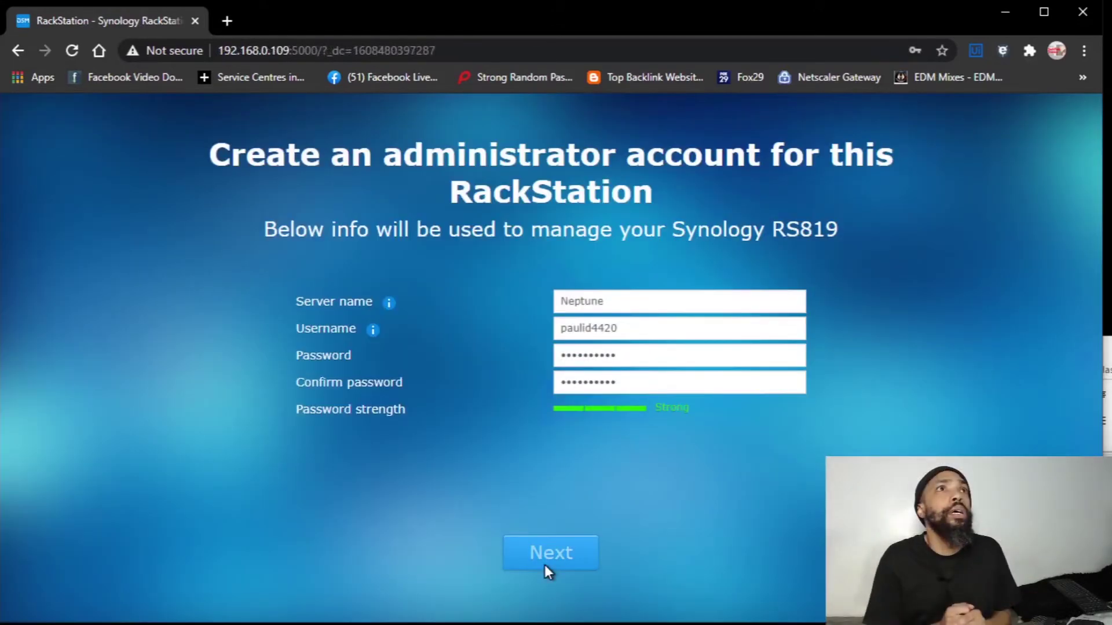
# - Submit the filled-in administrator account form for the server Neptune and save the login in the browser
pyautogui.click(544, 565)
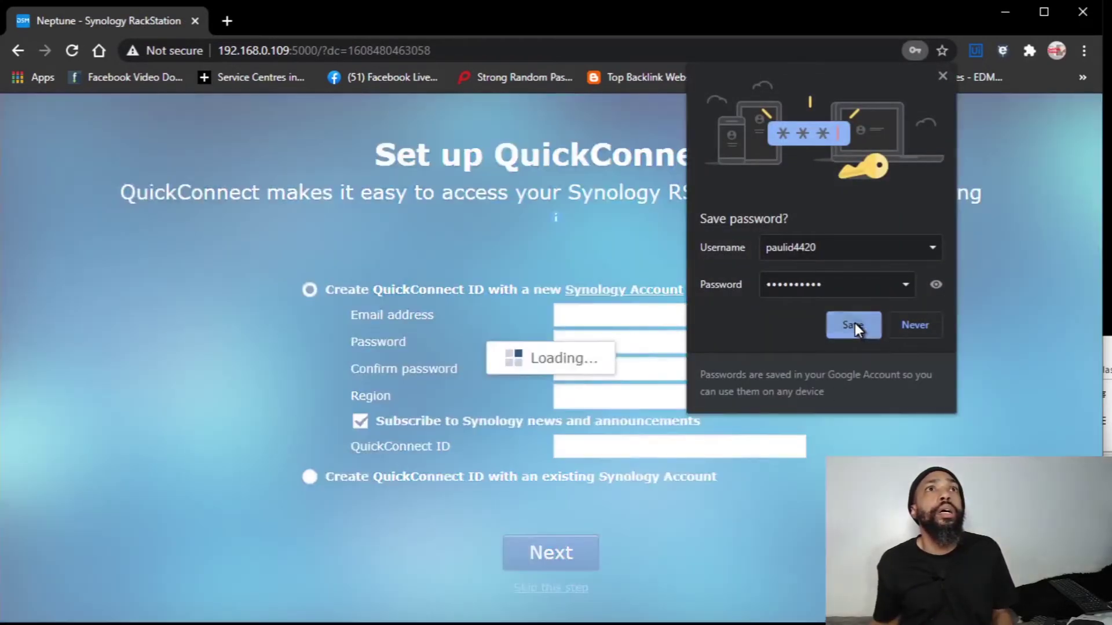
pyautogui.click(855, 324)
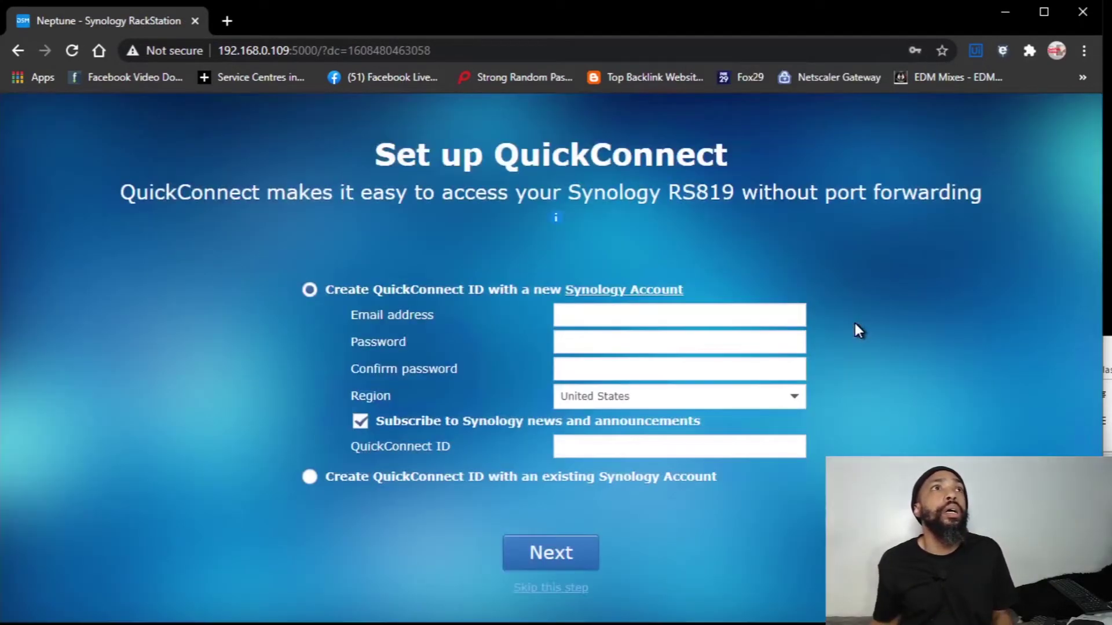
pyautogui.click(674, 320)
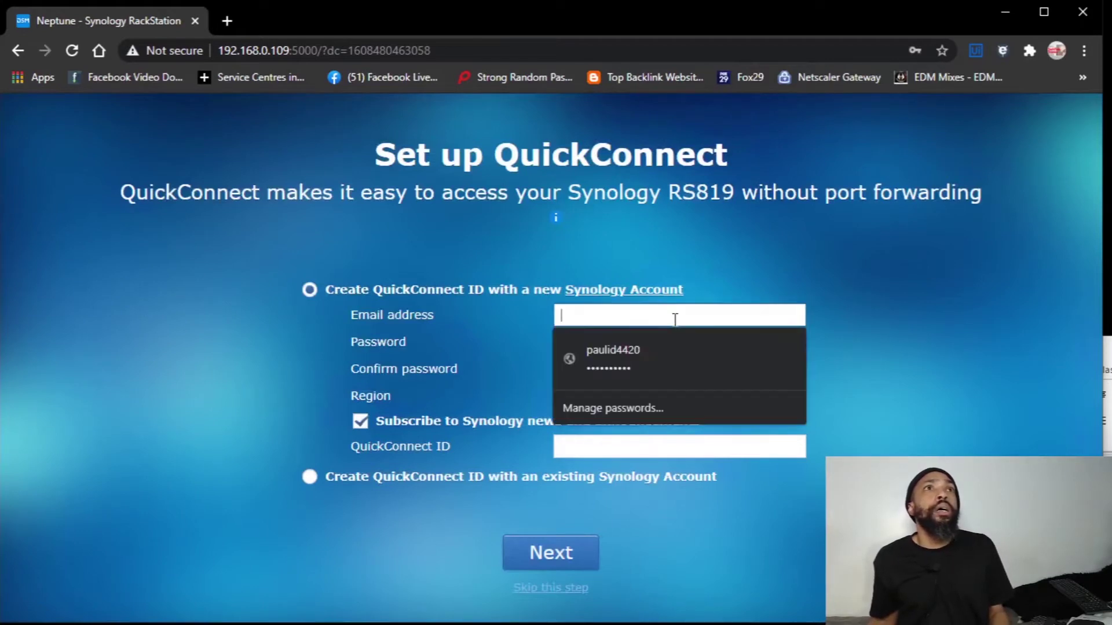
pyautogui.write('n')
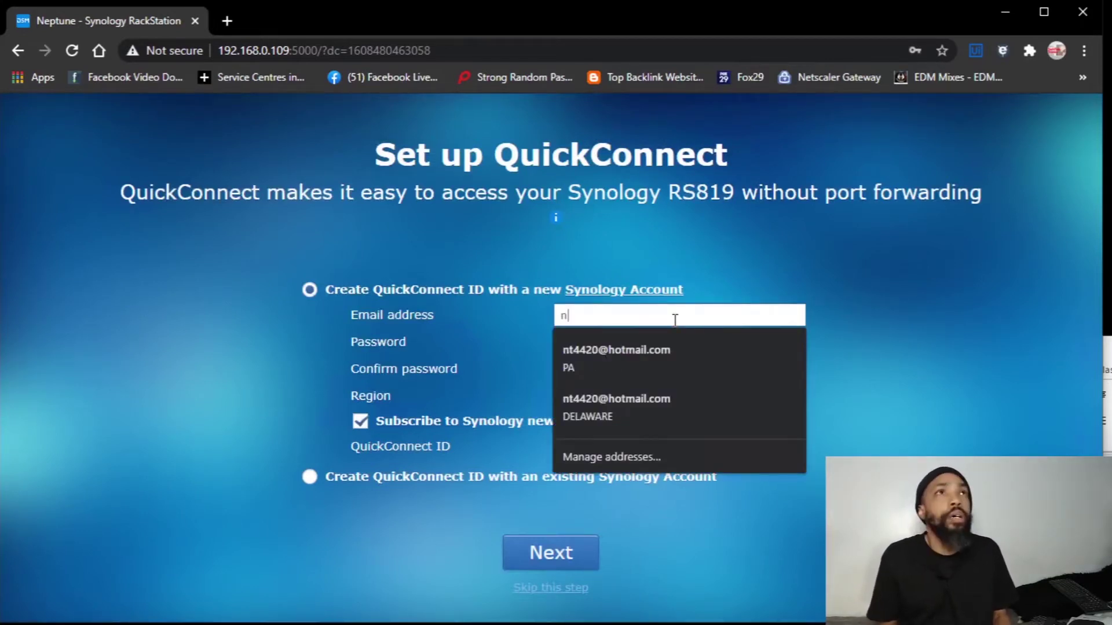
pyautogui.press('Down')
pyautogui.press('Tab')
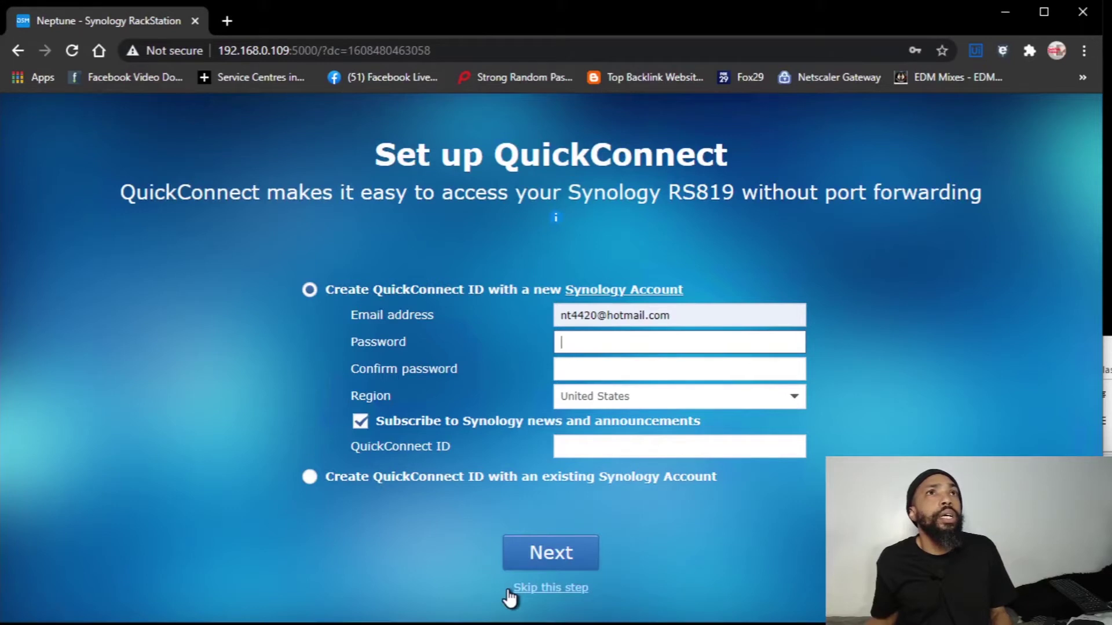
# - Skip the QuickConnect setup and finish the initial setup with sharing of the device's network location enabled
pyautogui.click(532, 590)
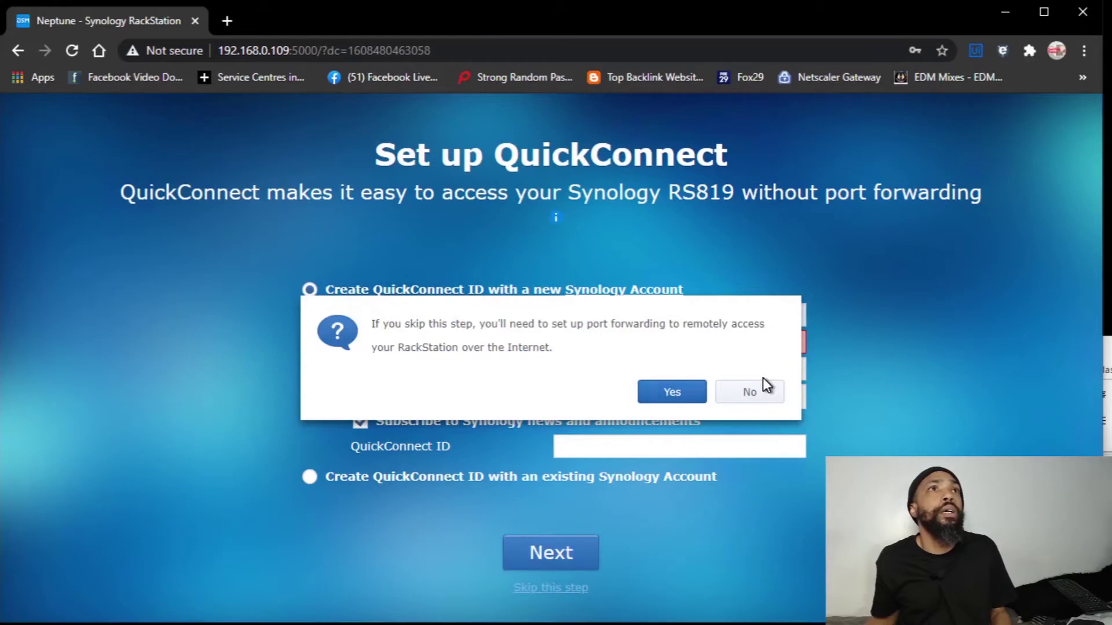
pyautogui.click(698, 395)
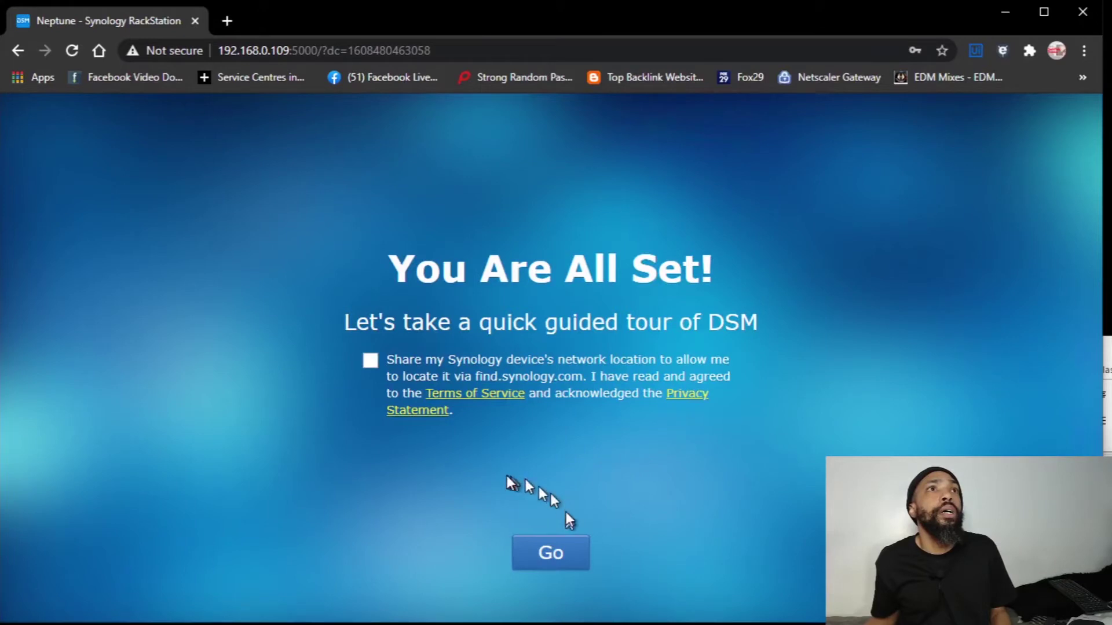
pyautogui.click(369, 364)
pyautogui.click(582, 557)
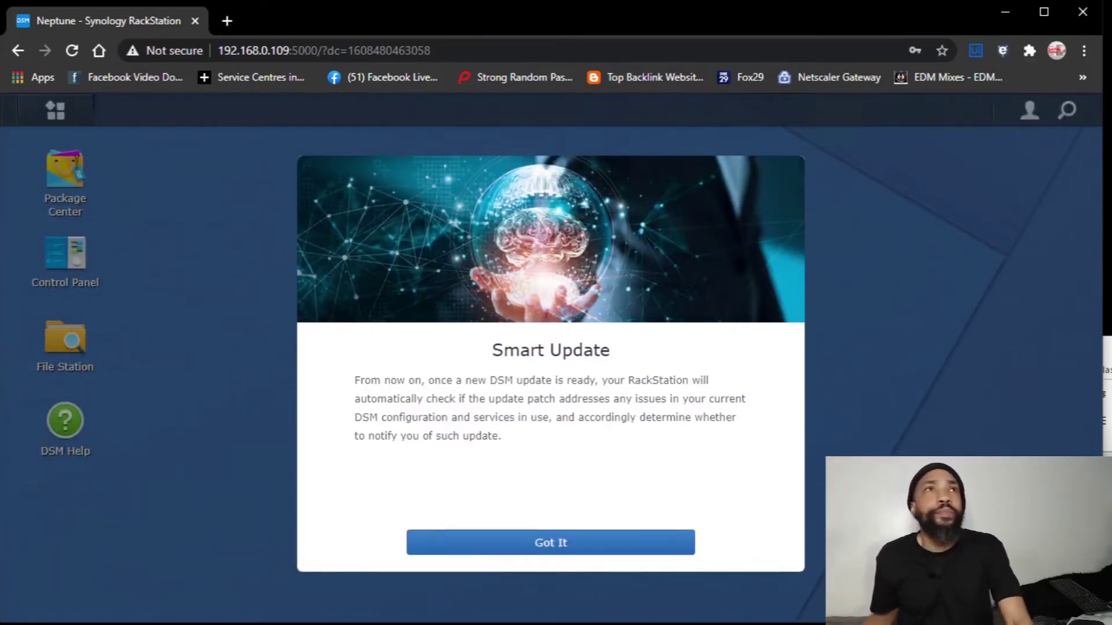
# - Dismiss the Smart Update notice and enable device analytics, acknowledging its privacy statement
pyautogui.click(604, 545)
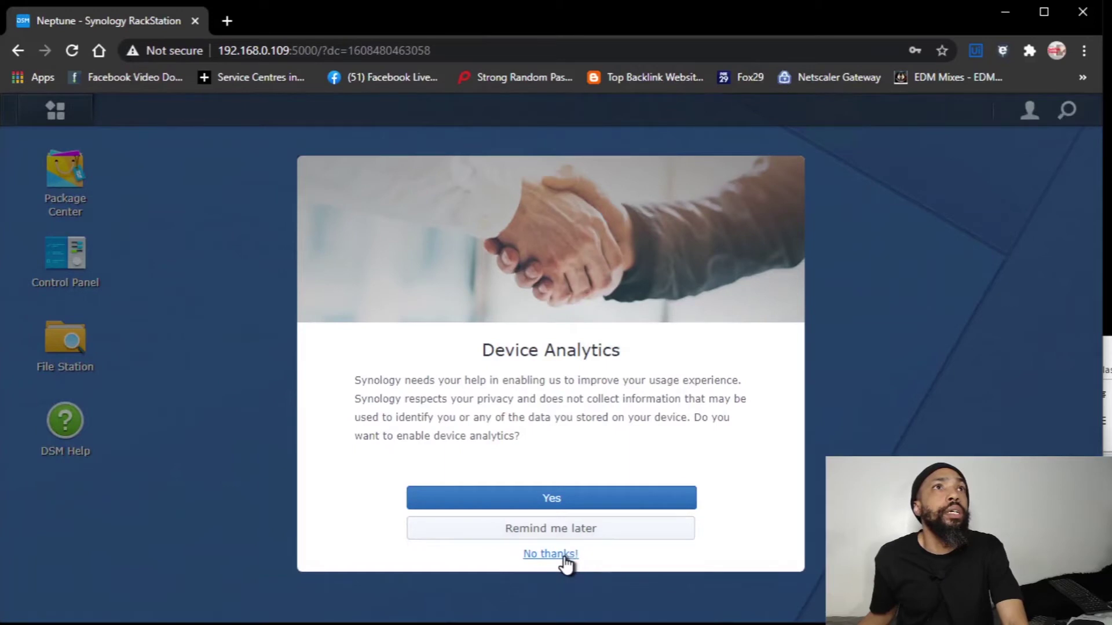
pyautogui.click(596, 503)
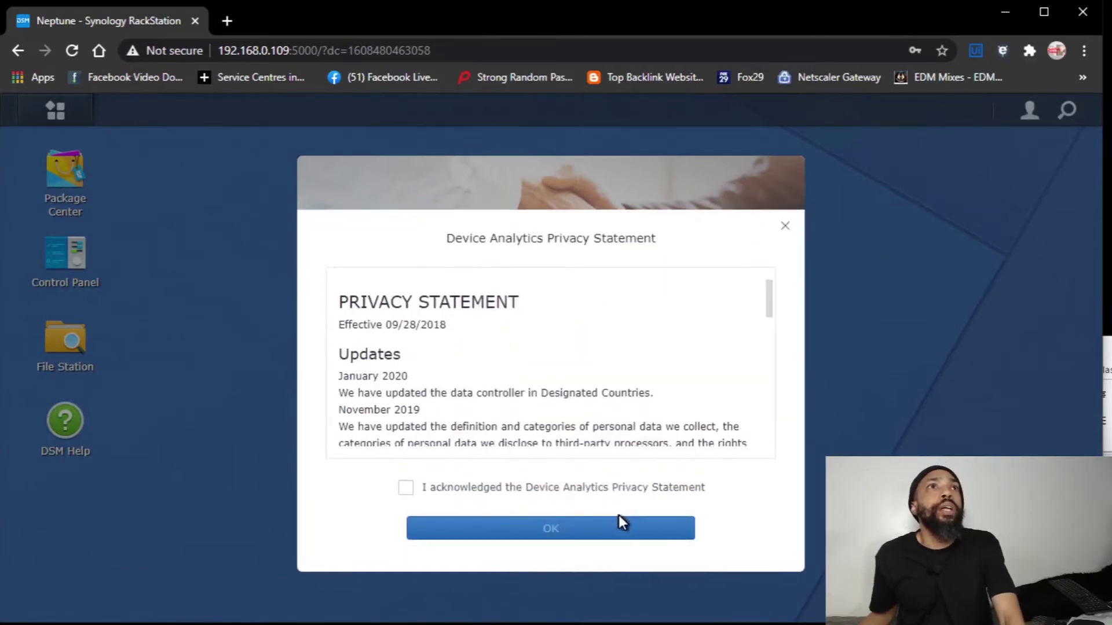
pyautogui.click(405, 489)
pyautogui.click(521, 529)
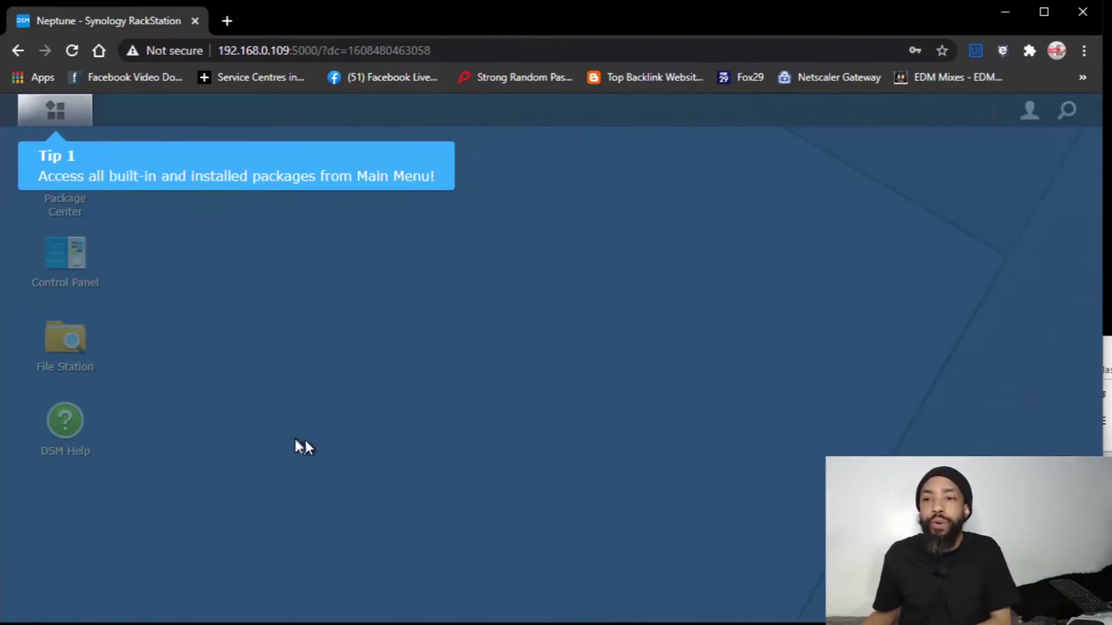
# - Go through the guided tour tips for Main Menu, Package Center and Control Panel
pyautogui.click(62, 107)
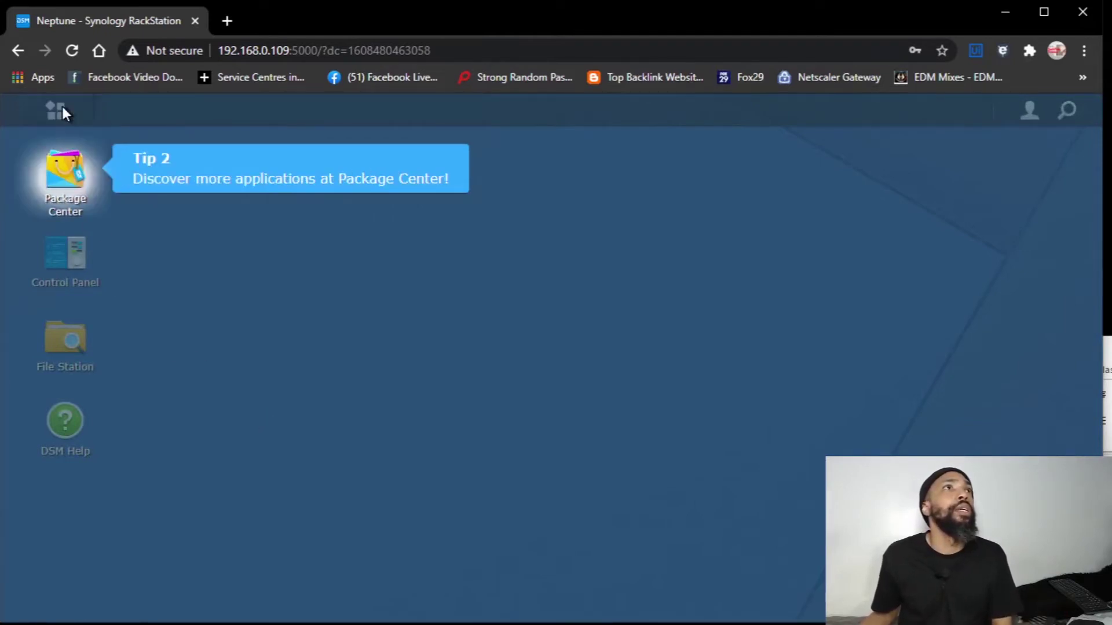
pyautogui.click(80, 199)
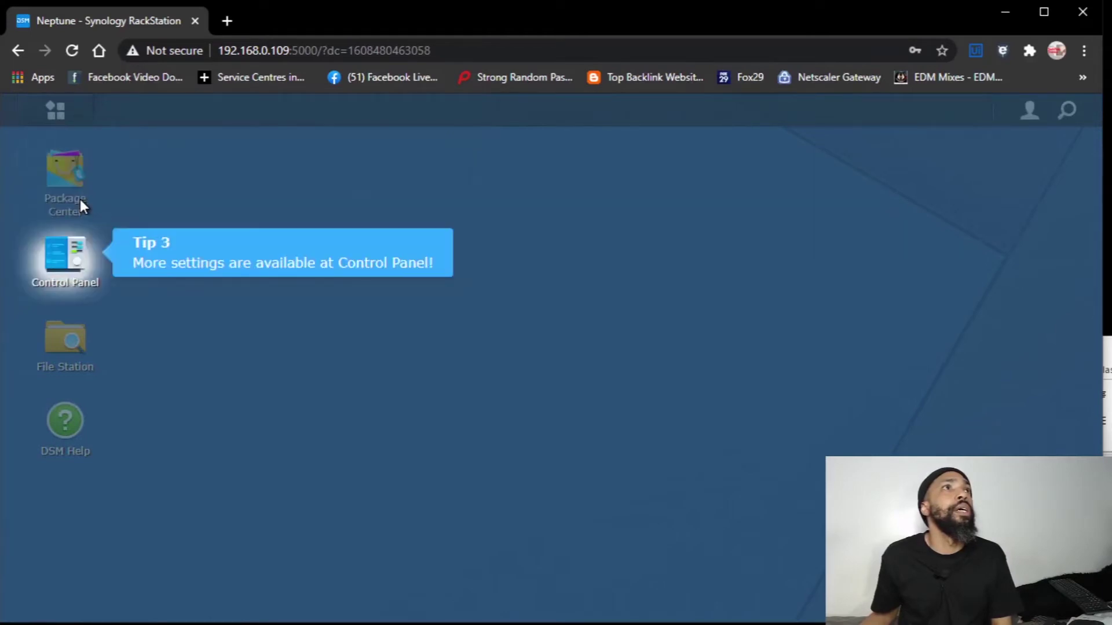
pyautogui.click(77, 267)
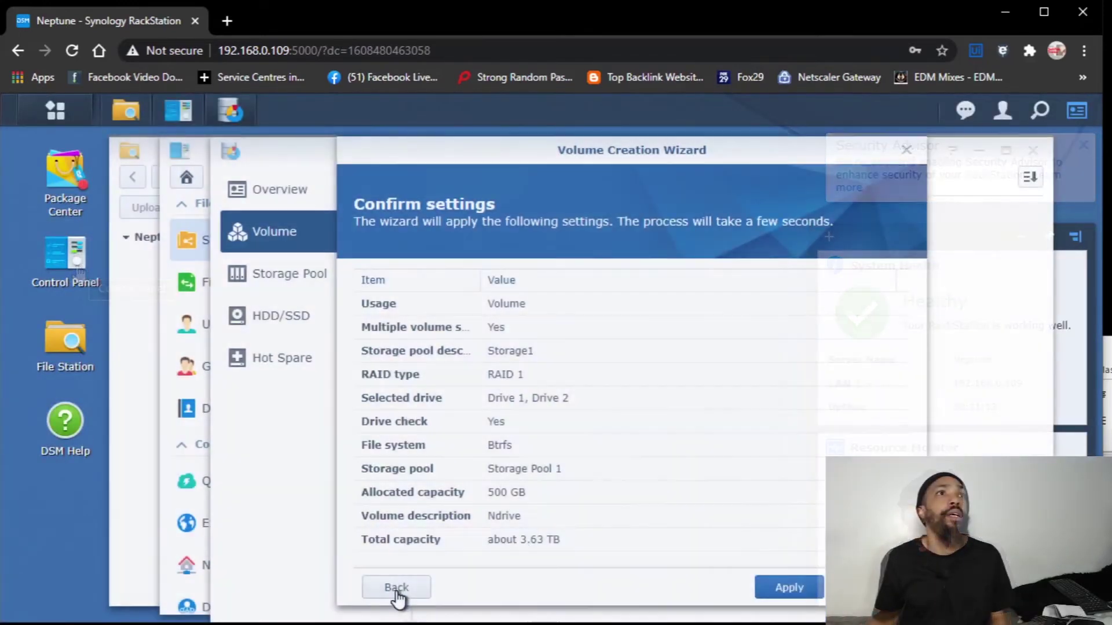
# - Return to the volume's capacity settings, create it with the description NDrive and 3721 GB allocated, and open the storage pool overview
pyautogui.click(396, 587)
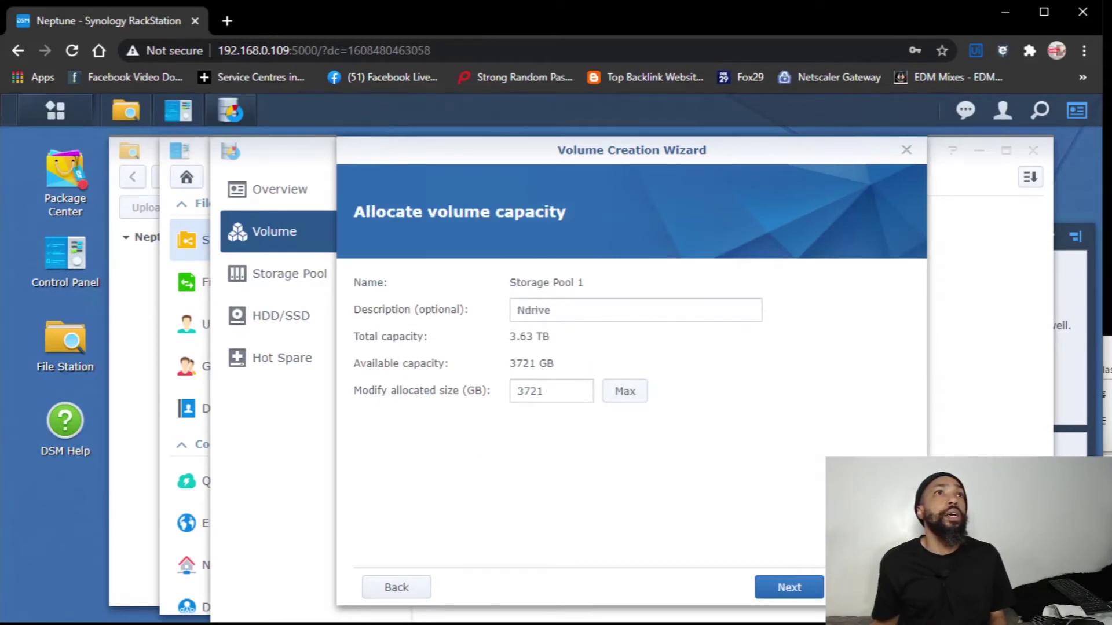
pyautogui.moveTo(564, 307); pyautogui.dragTo(502, 316)
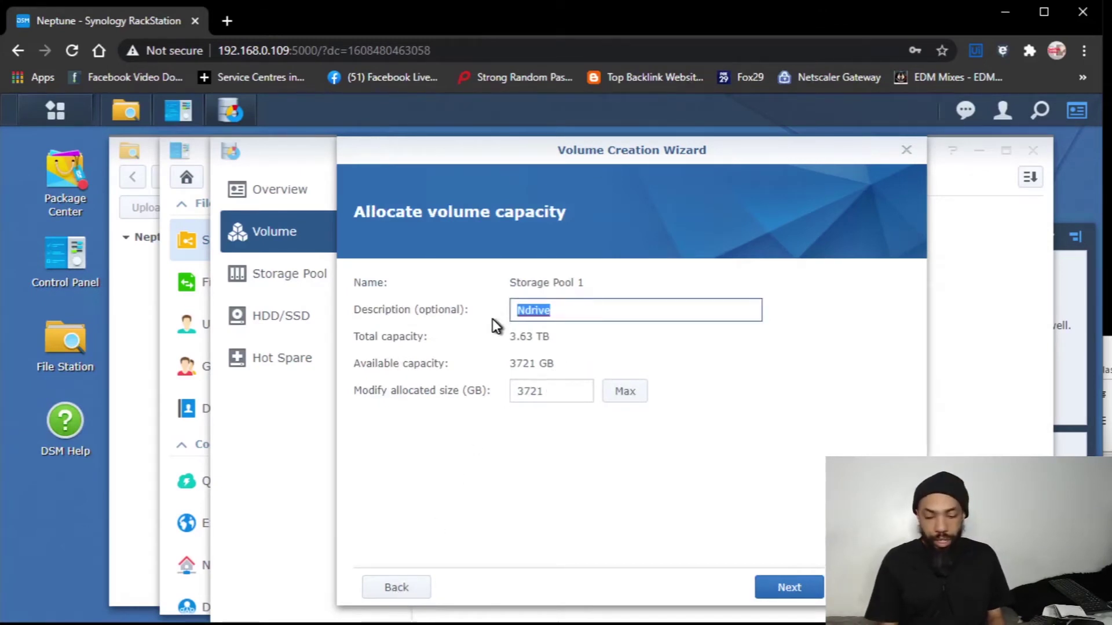
pyautogui.press('BackSpace')
pyautogui.write('NDrive')
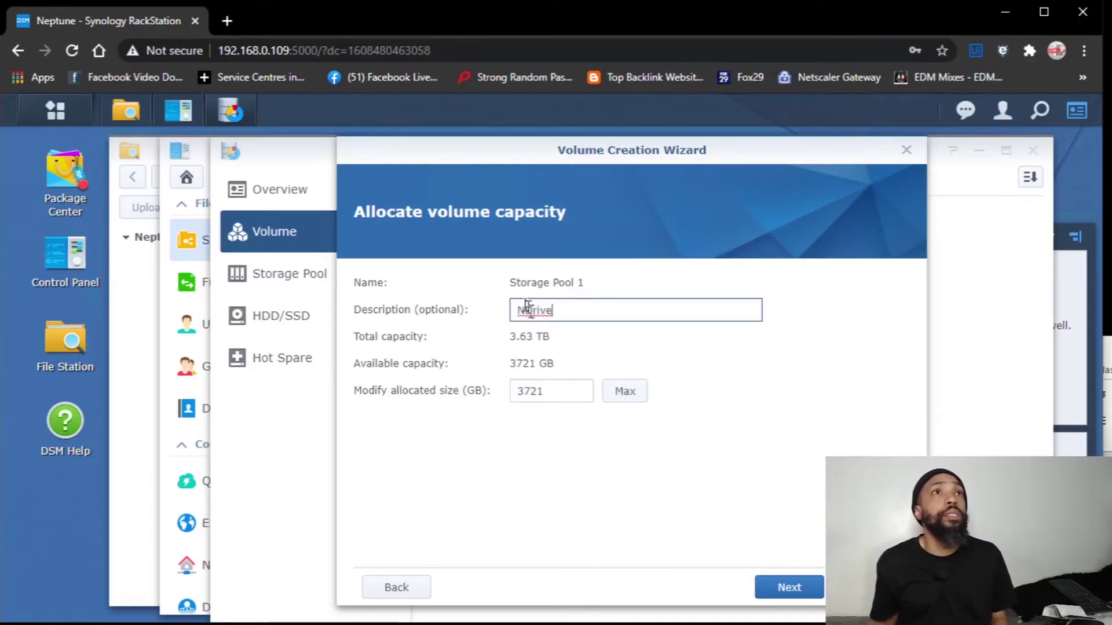
pyautogui.click(806, 590)
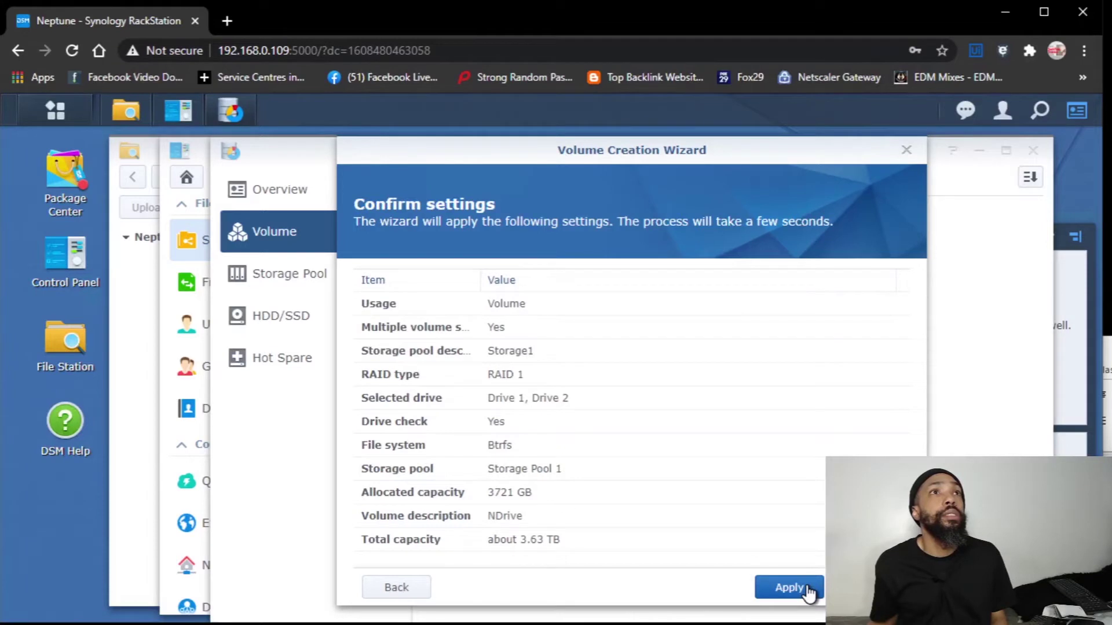
pyautogui.click(809, 591)
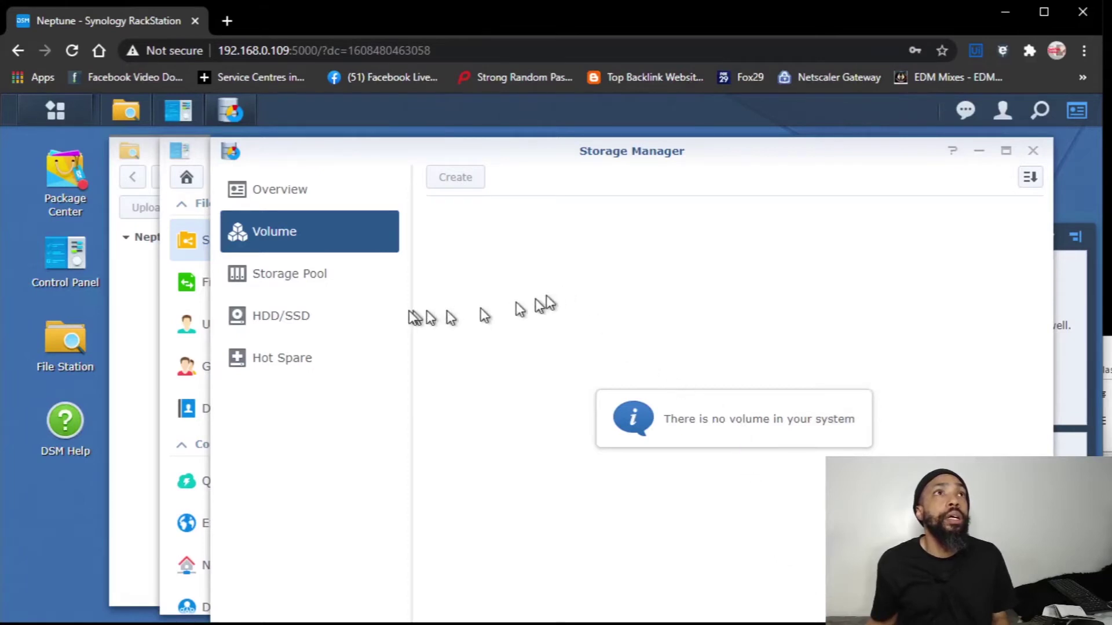
pyautogui.click(310, 285)
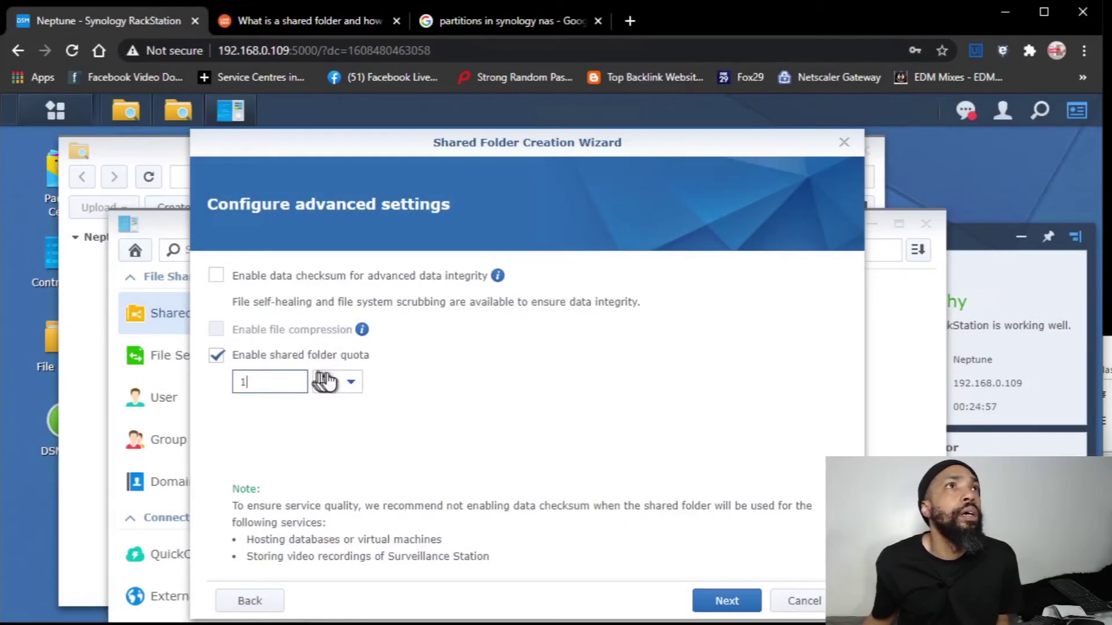
# - Set the new shared folder's quota to 500 GB and continue to the settings summary
pyautogui.click(308, 377)
pyautogui.write('5')
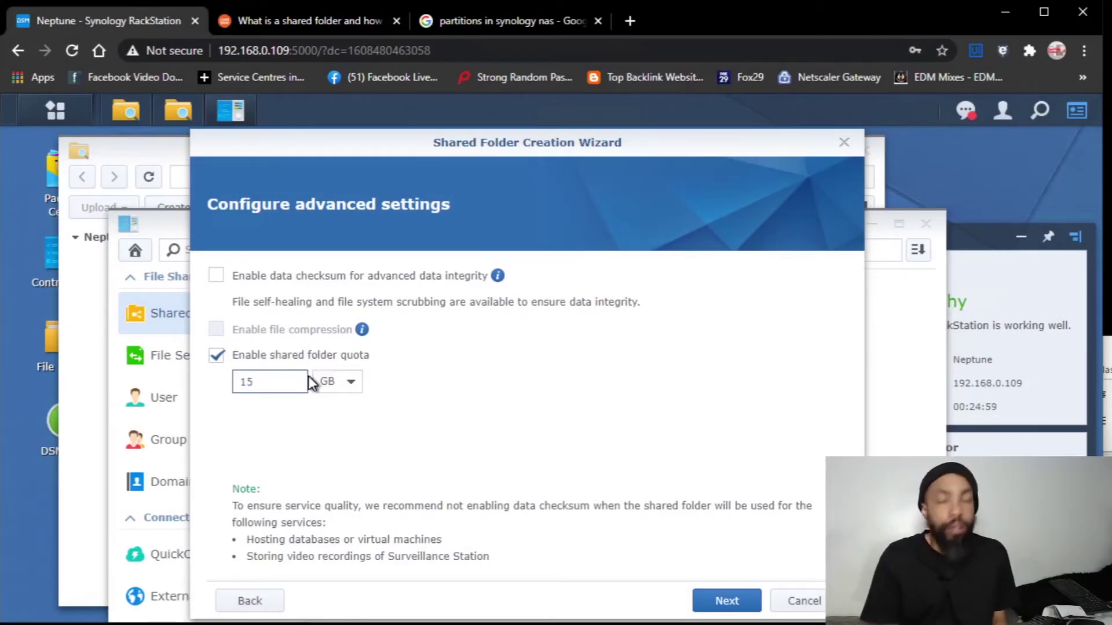
pyautogui.press('BackSpace')
pyautogui.press('BackSpace')
pyautogui.write('500')
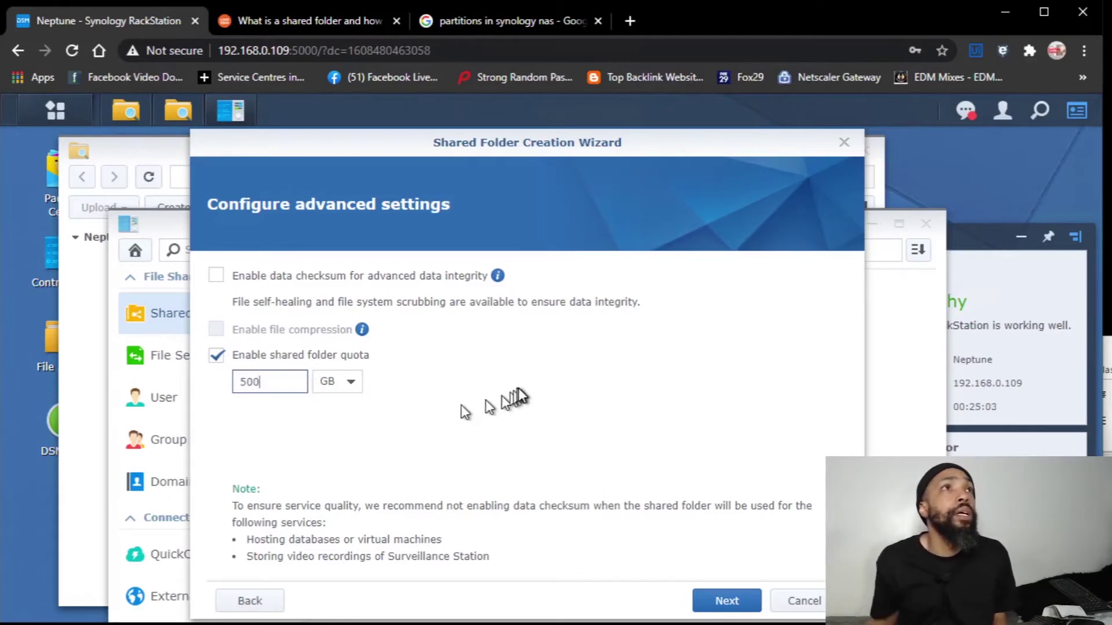
pyautogui.click(731, 602)
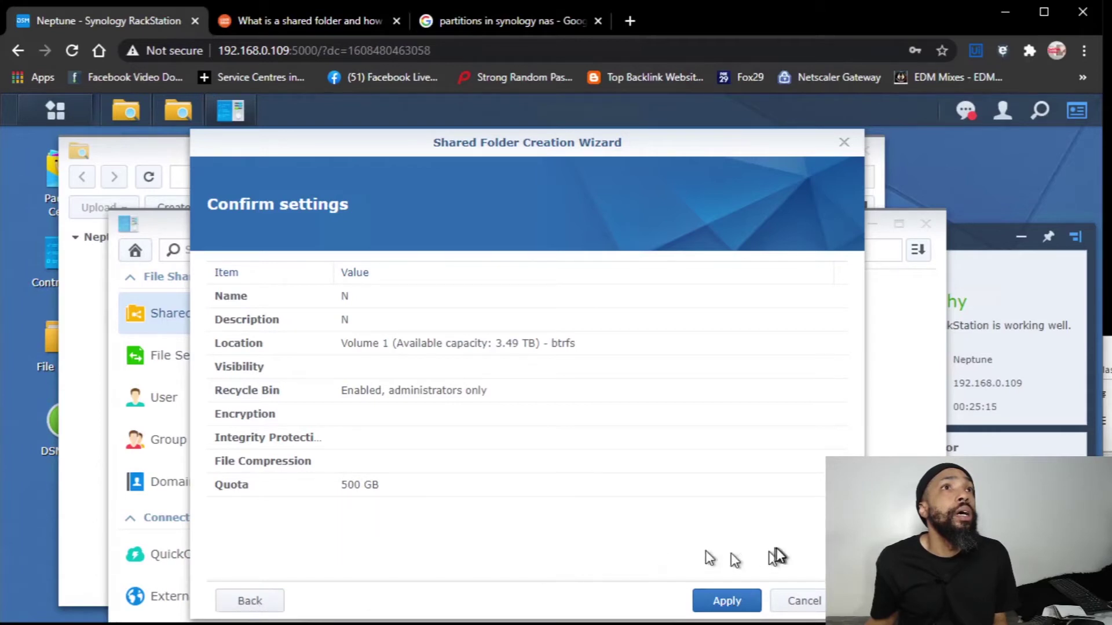
# - Go back to enable data checksum for advanced data integrity, recheck the unencrypted basic settings, and create the shared folder N
pyautogui.click(251, 603)
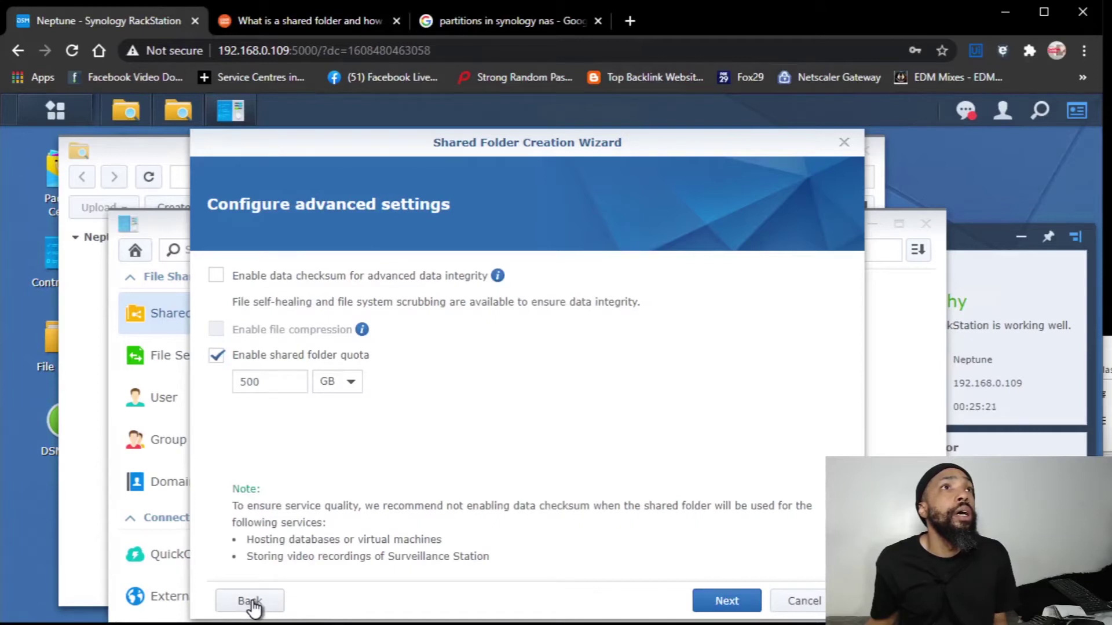
pyautogui.click(218, 276)
pyautogui.click(271, 606)
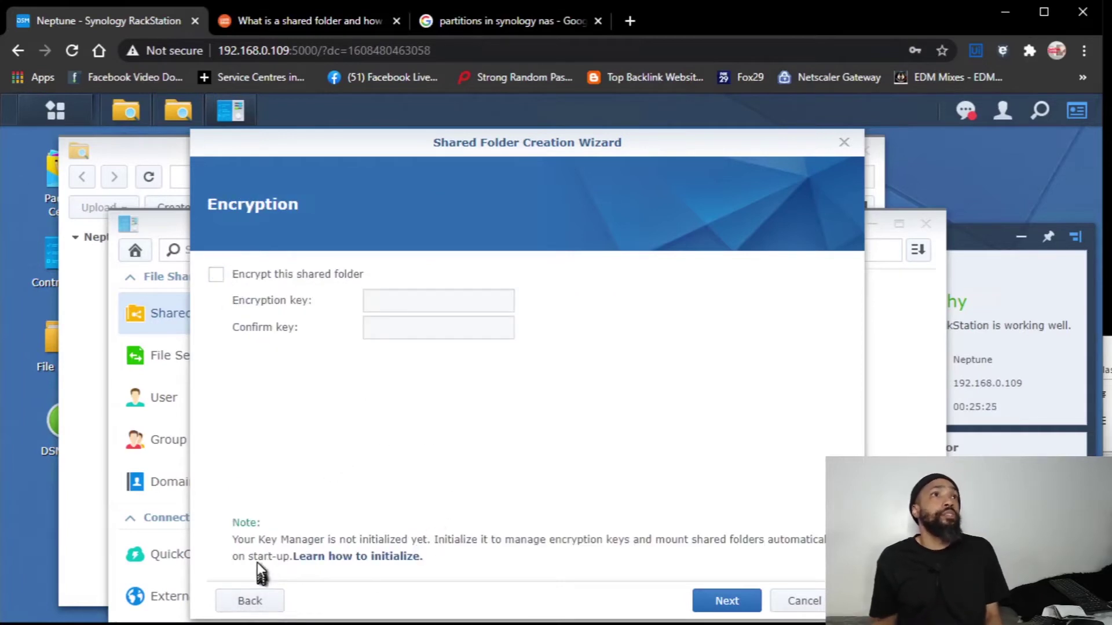
pyautogui.click(270, 605)
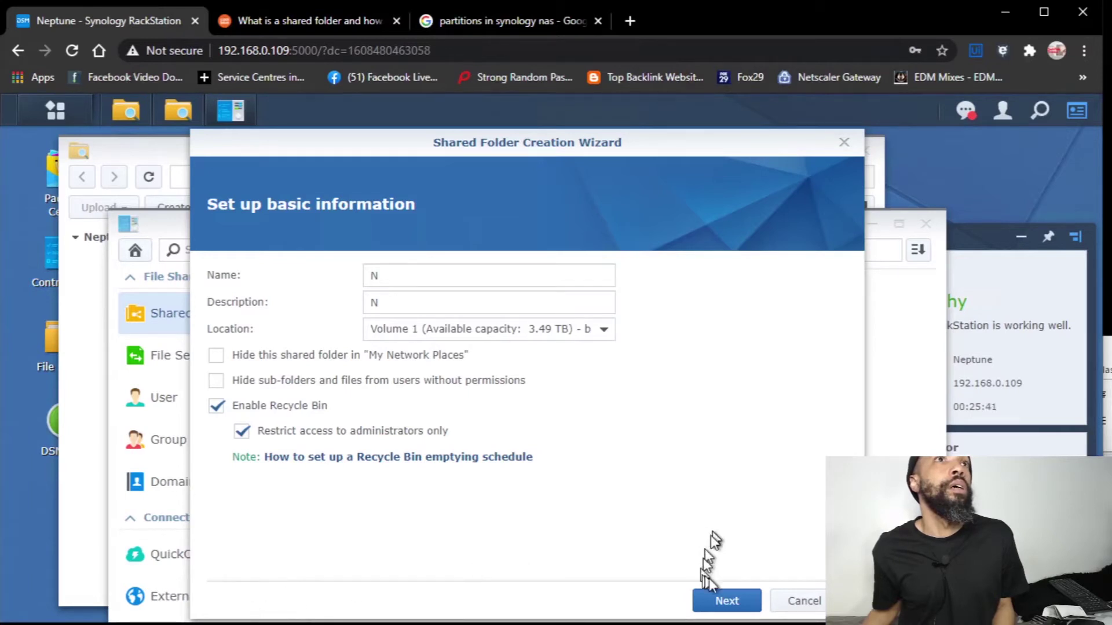
pyautogui.click(721, 600)
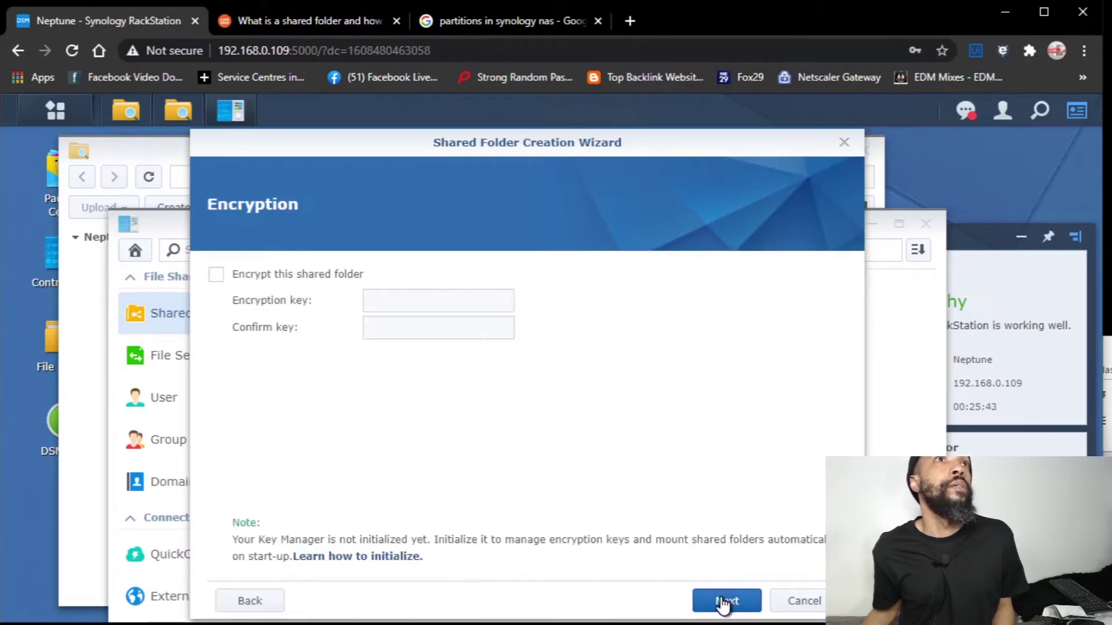
pyautogui.click(721, 601)
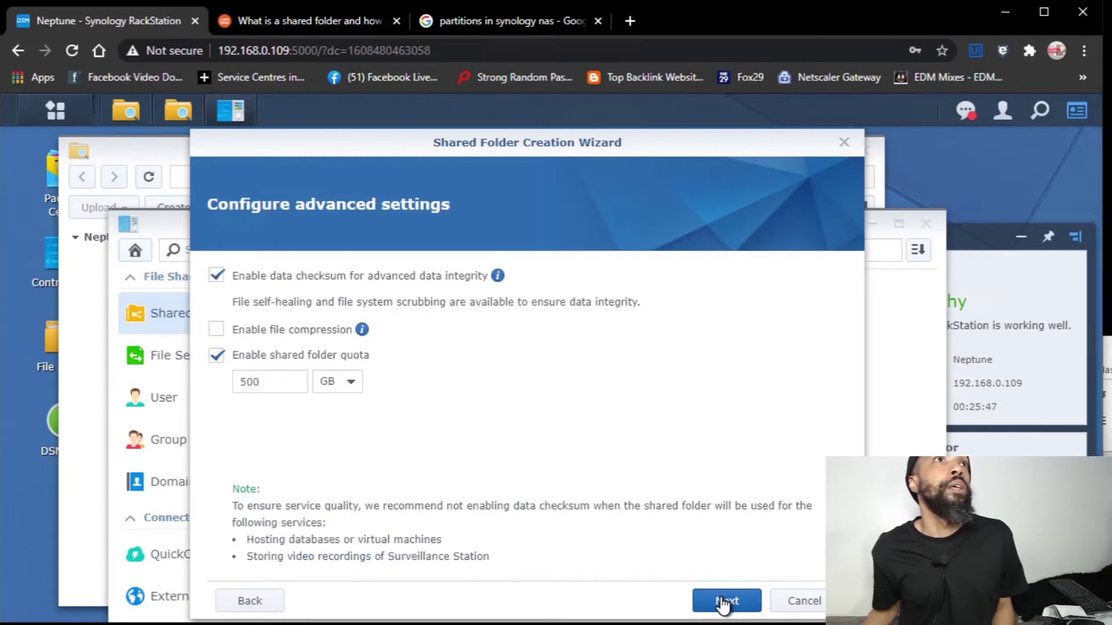
pyautogui.click(722, 602)
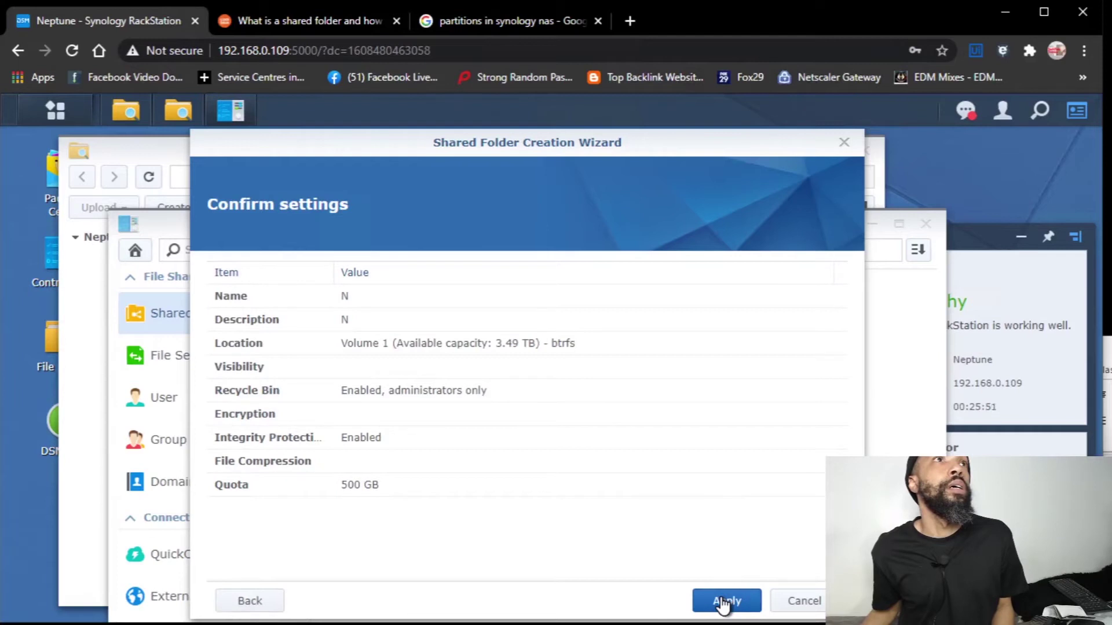
pyautogui.click(724, 602)
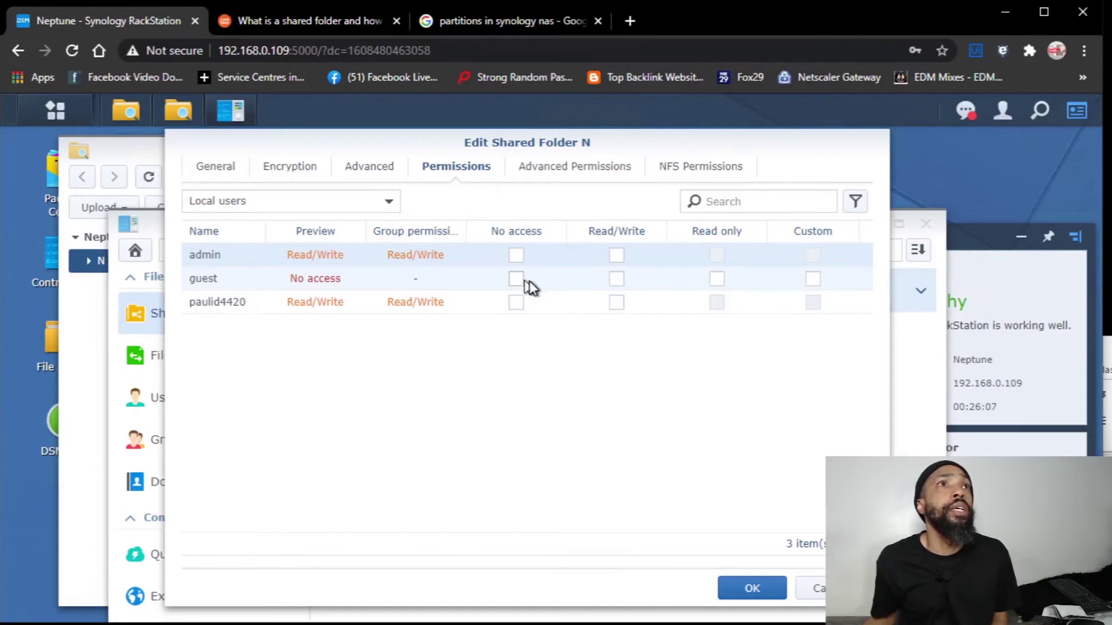
# - Grant the guest user Read/Write permission on shared folder N and save the permissions
pyautogui.click(617, 278)
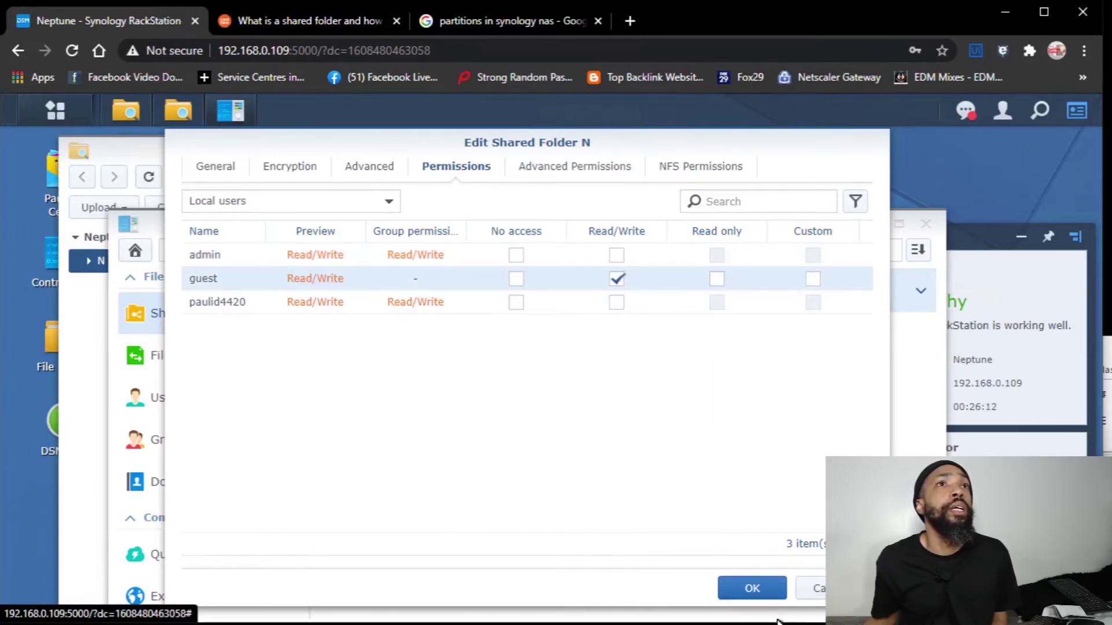
pyautogui.click(767, 587)
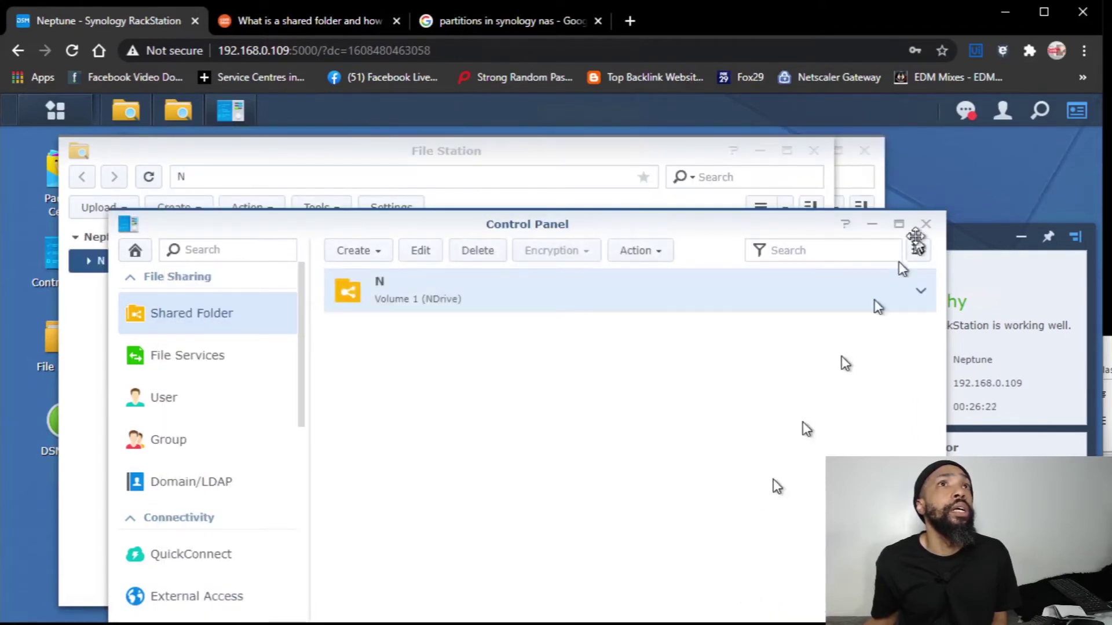
# - Switch to File Explorer, start mapping a network drive from This PC, and assign it drive letter N:
pyautogui.click(920, 294)
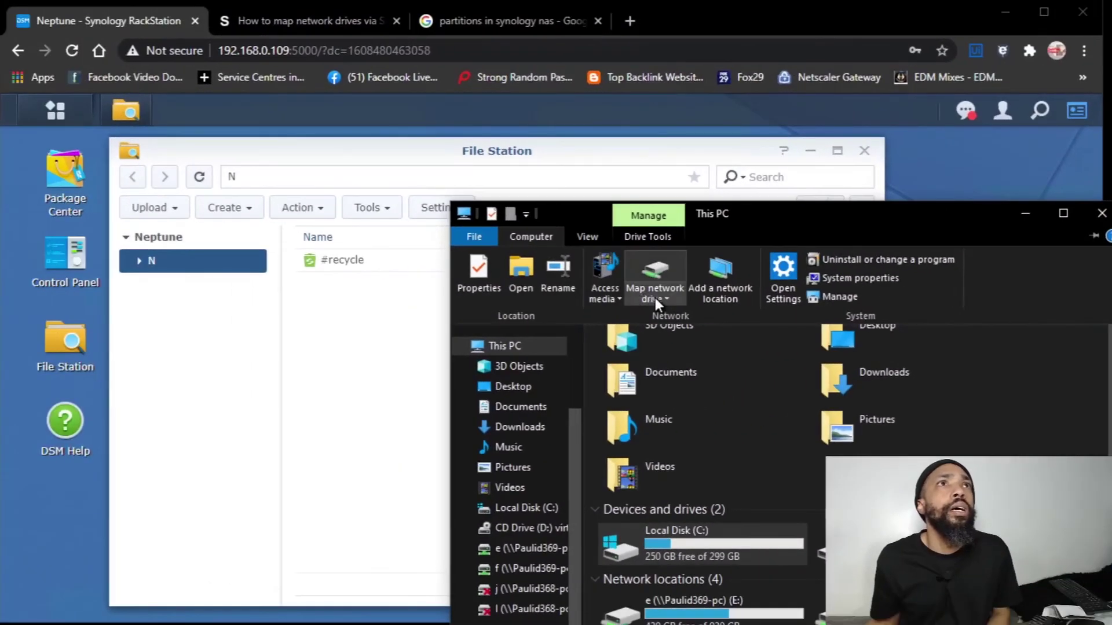
pyautogui.click(655, 298)
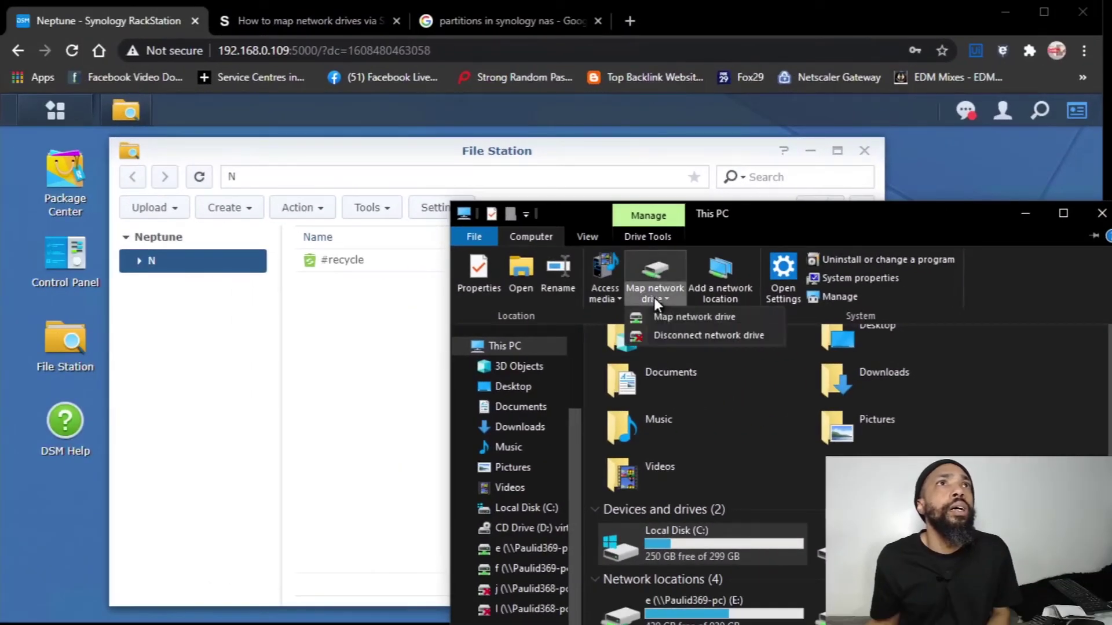
pyautogui.click(666, 317)
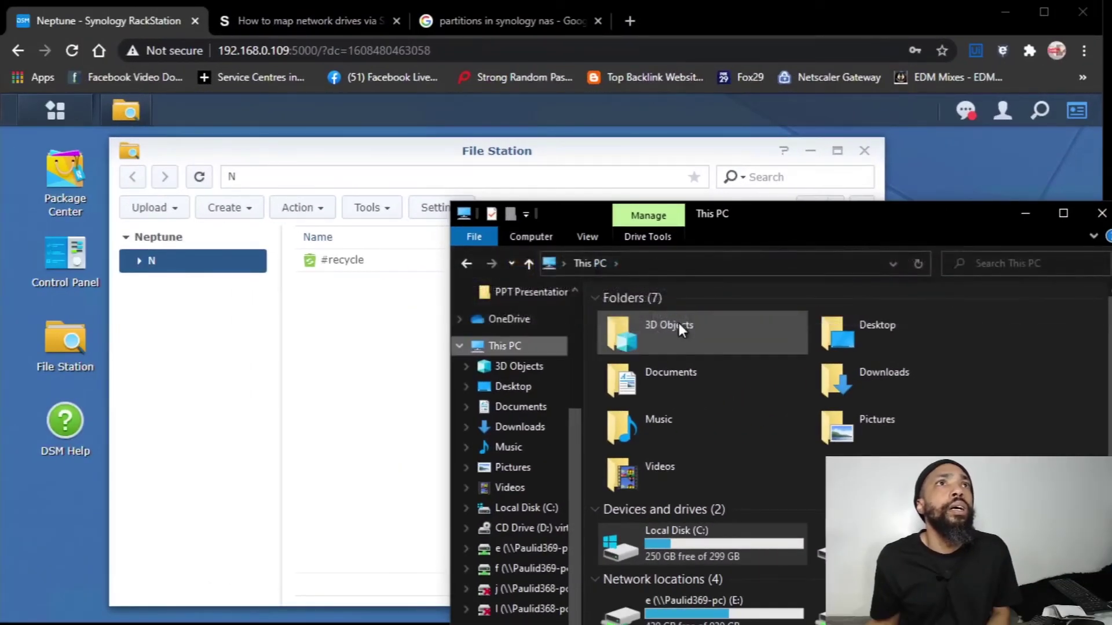
pyautogui.click(784, 403)
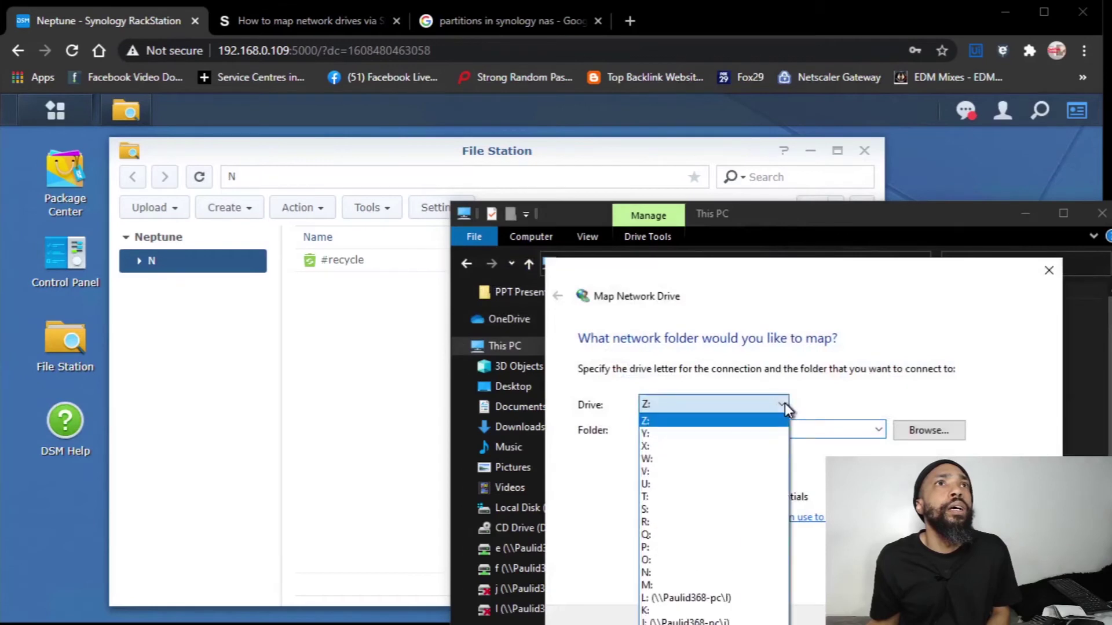
pyautogui.click(722, 572)
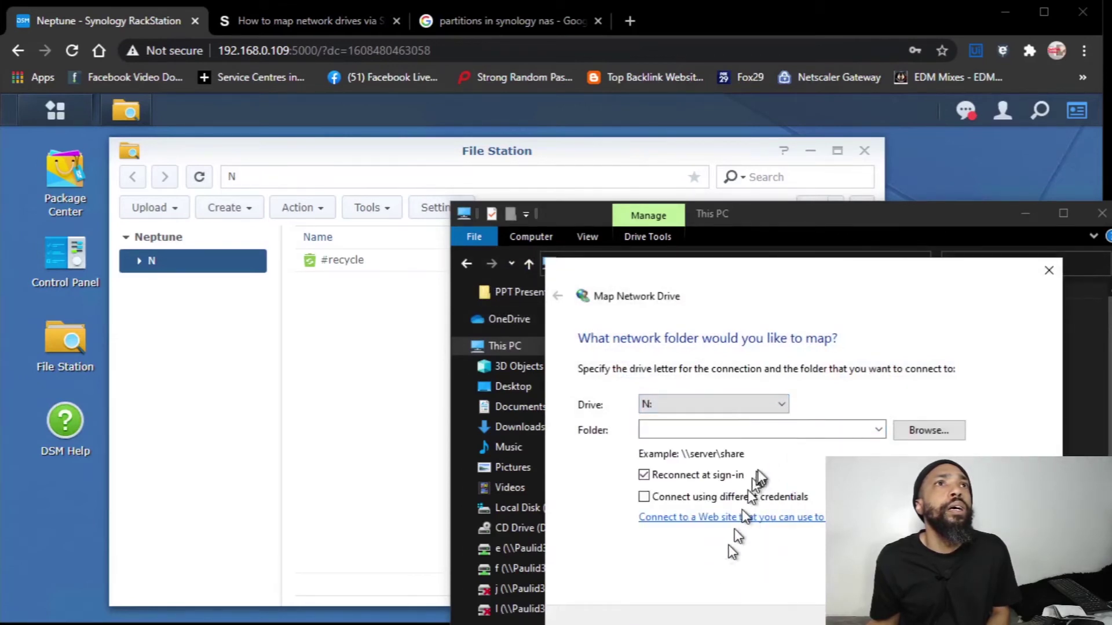
pyautogui.click(878, 431)
pyautogui.click(877, 432)
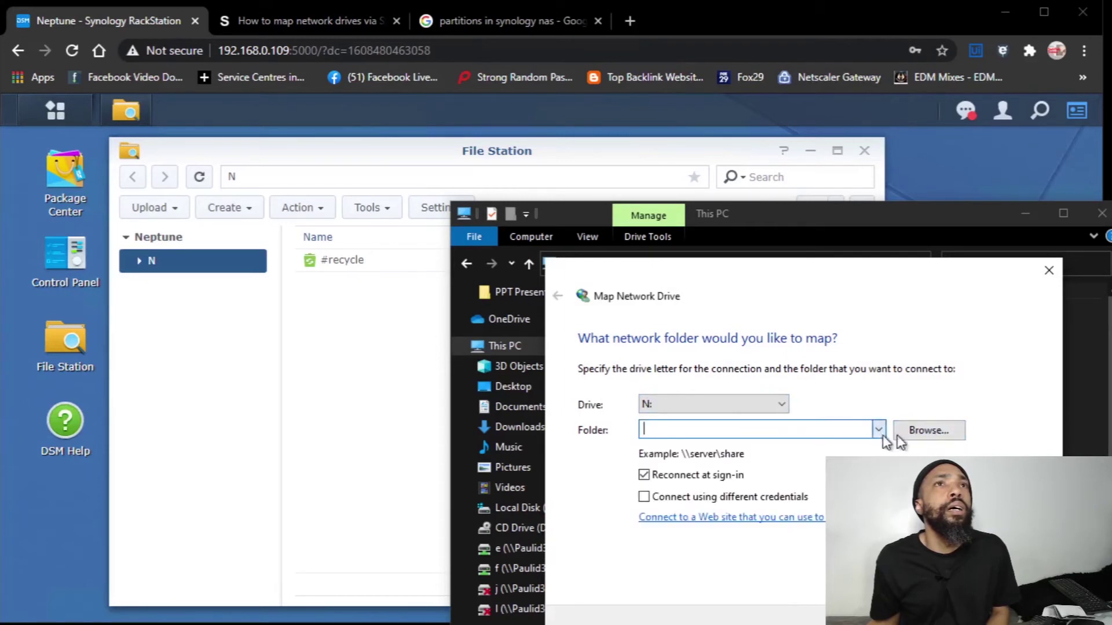
pyautogui.click(928, 431)
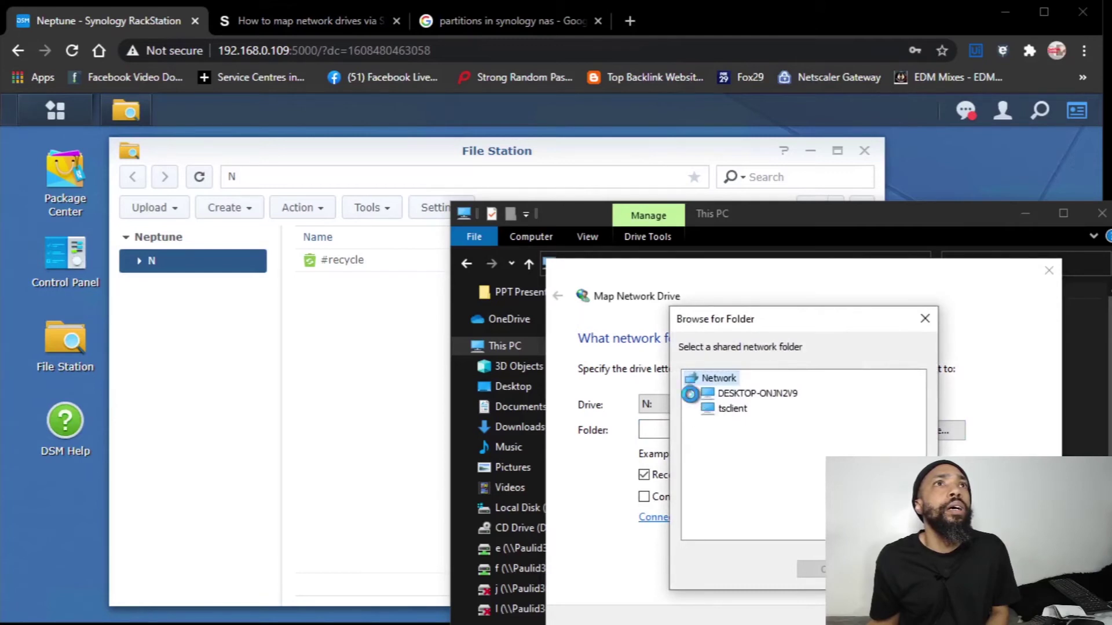
pyautogui.click(691, 395)
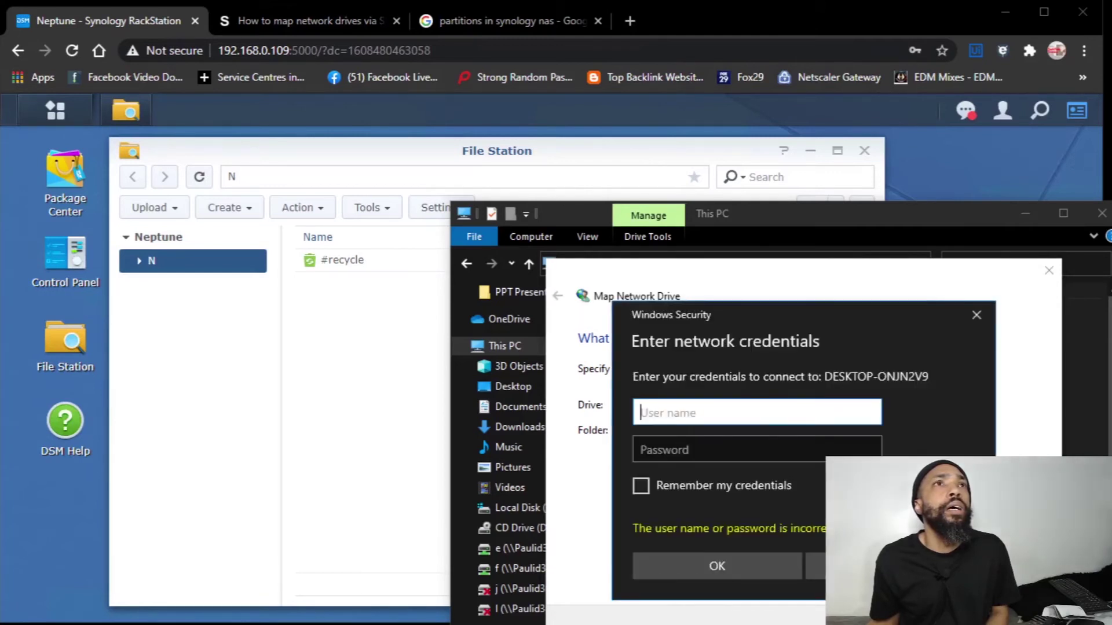
pyautogui.click(815, 565)
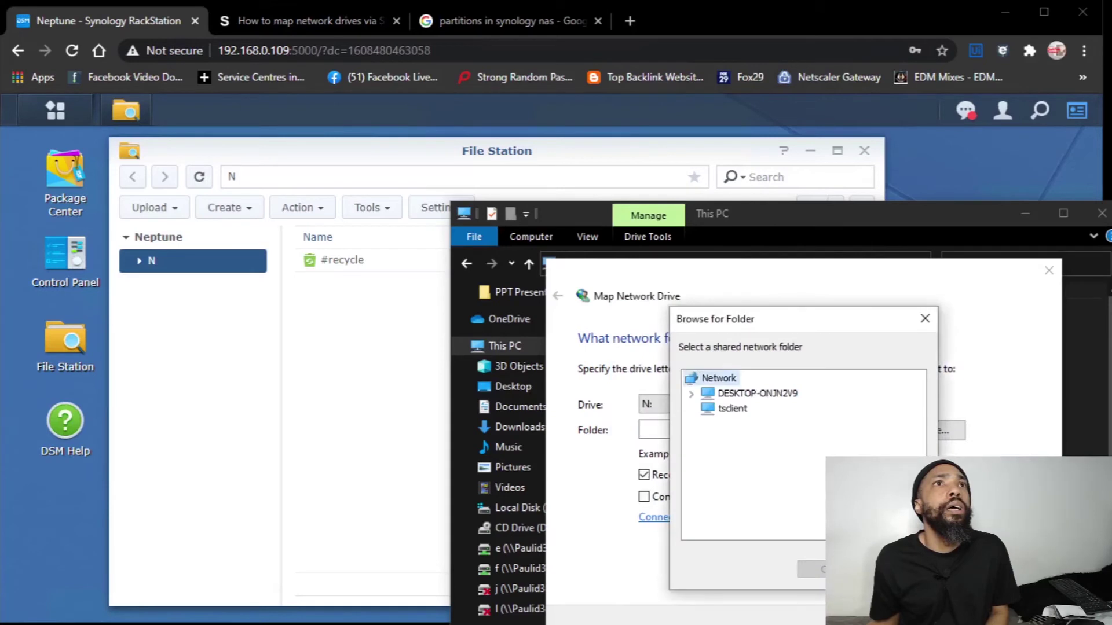
pyautogui.click(886, 569)
# - Set the network folder path to \\Neptune\n and submit the mapping with reconnect at sign-in kept on
pyautogui.click(761, 434)
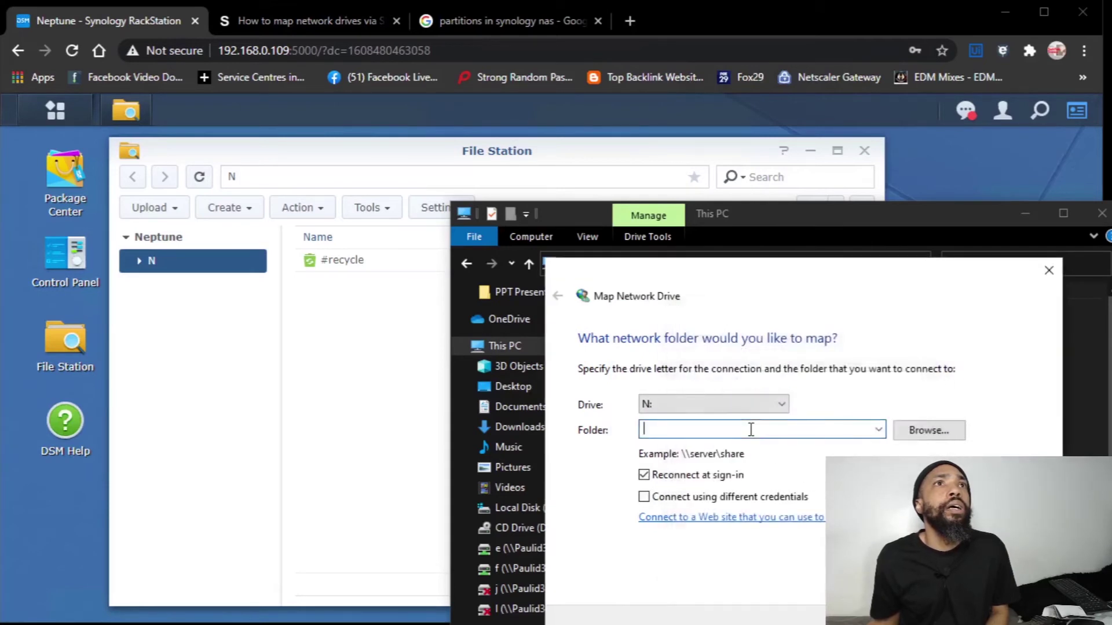
pyautogui.write('\\\\')
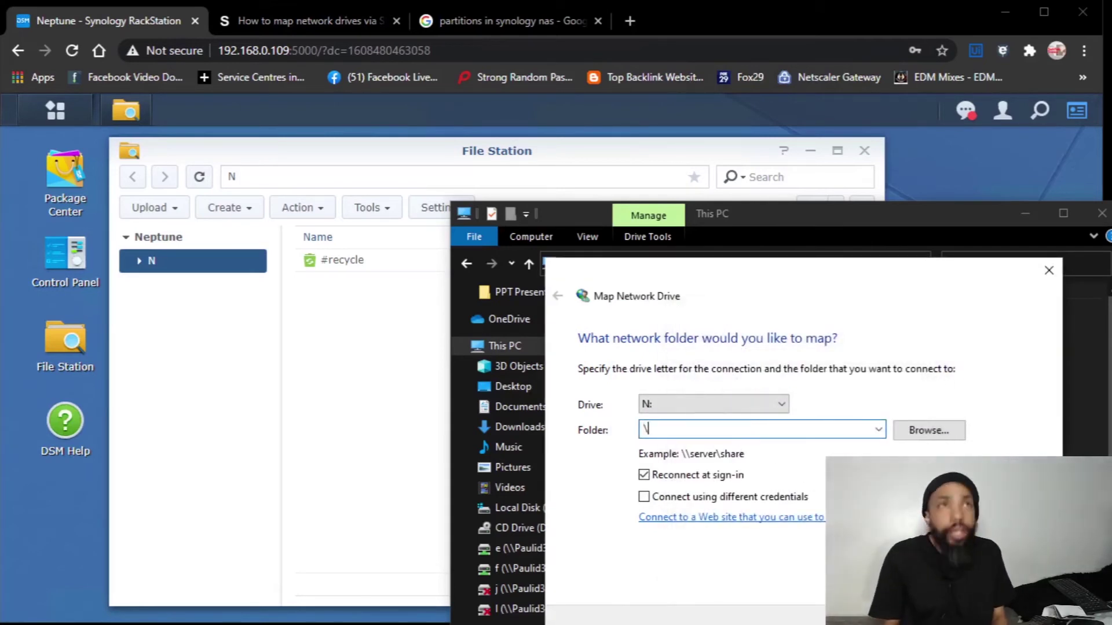
pyautogui.write('n')
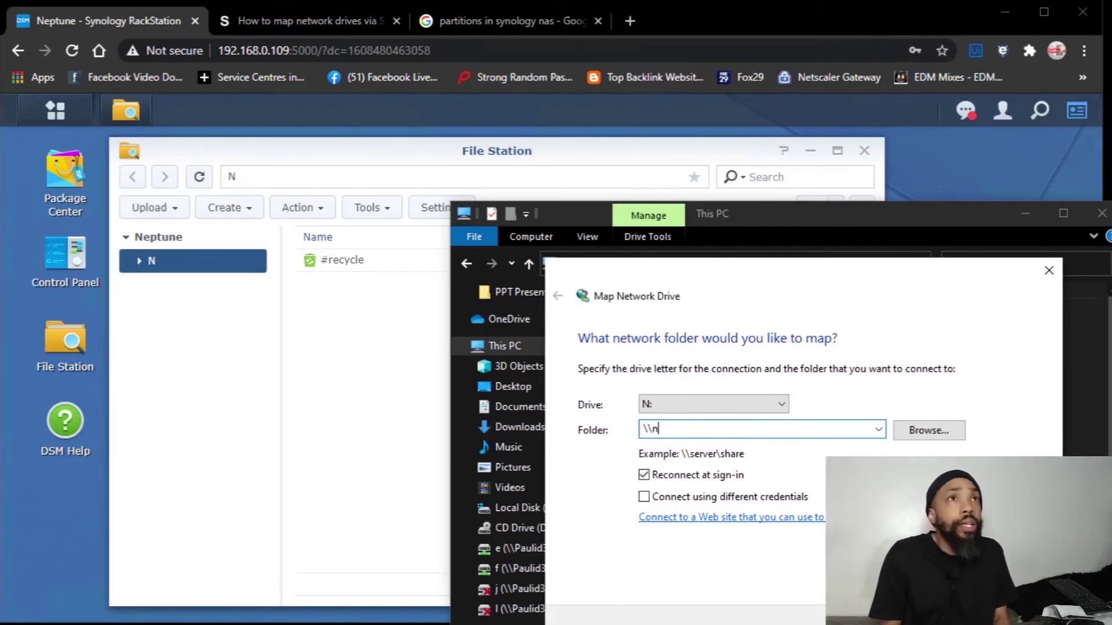
pyautogui.write('eptu')
pyautogui.press('BackSpace')
pyautogui.press('BackSpace')
pyautogui.press('BackSpace')
pyautogui.press('BackSpace')
pyautogui.press('BackSpace')
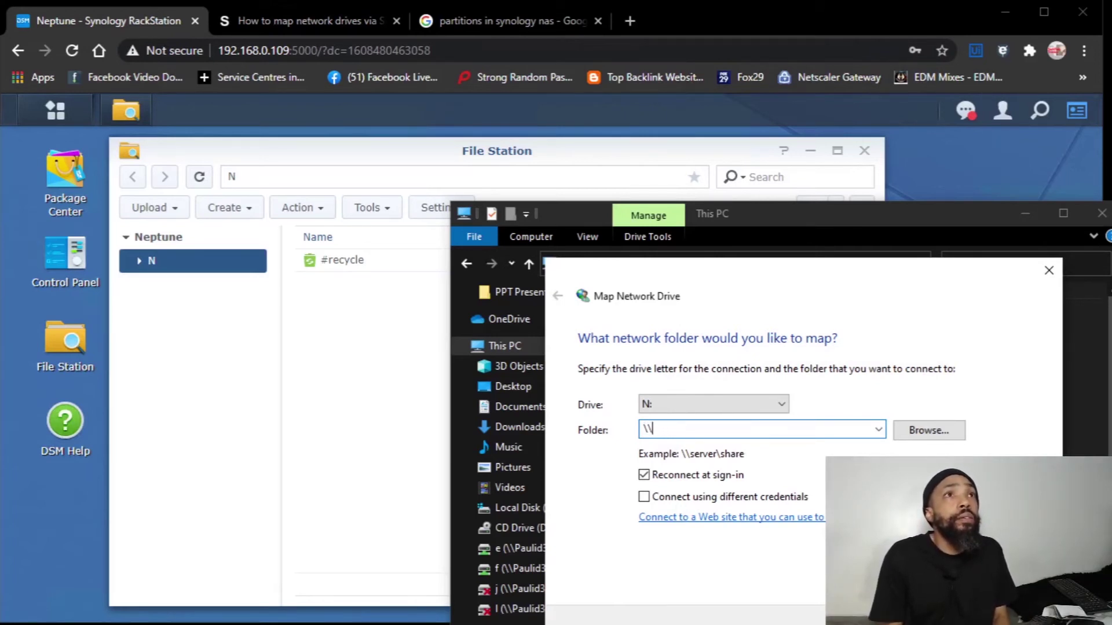
pyautogui.write('Neptu')
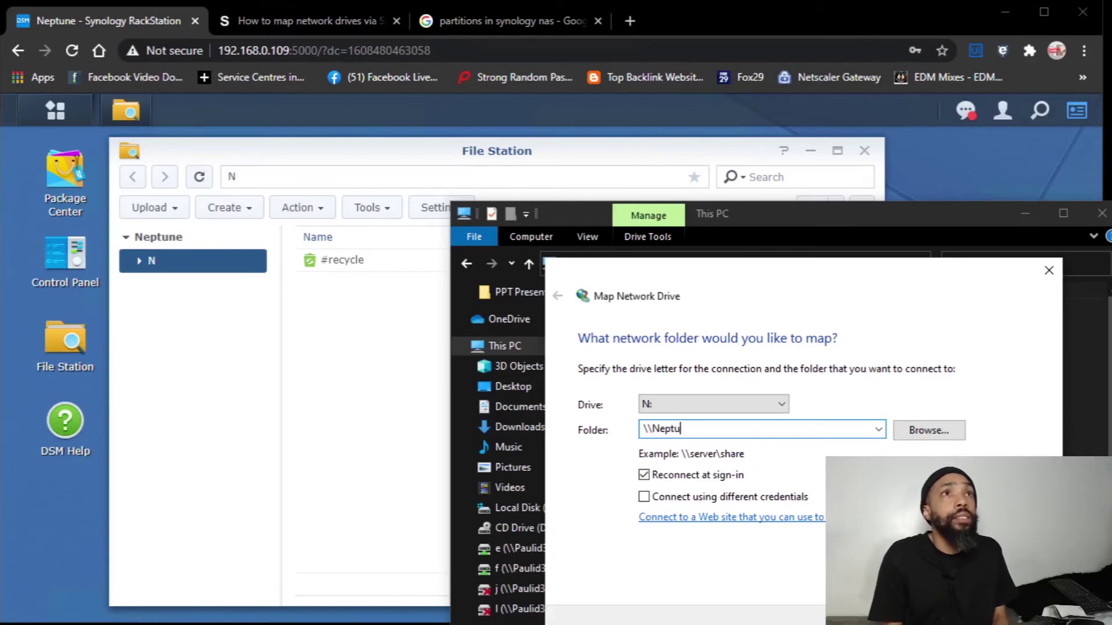
pyautogui.write('ne\\')
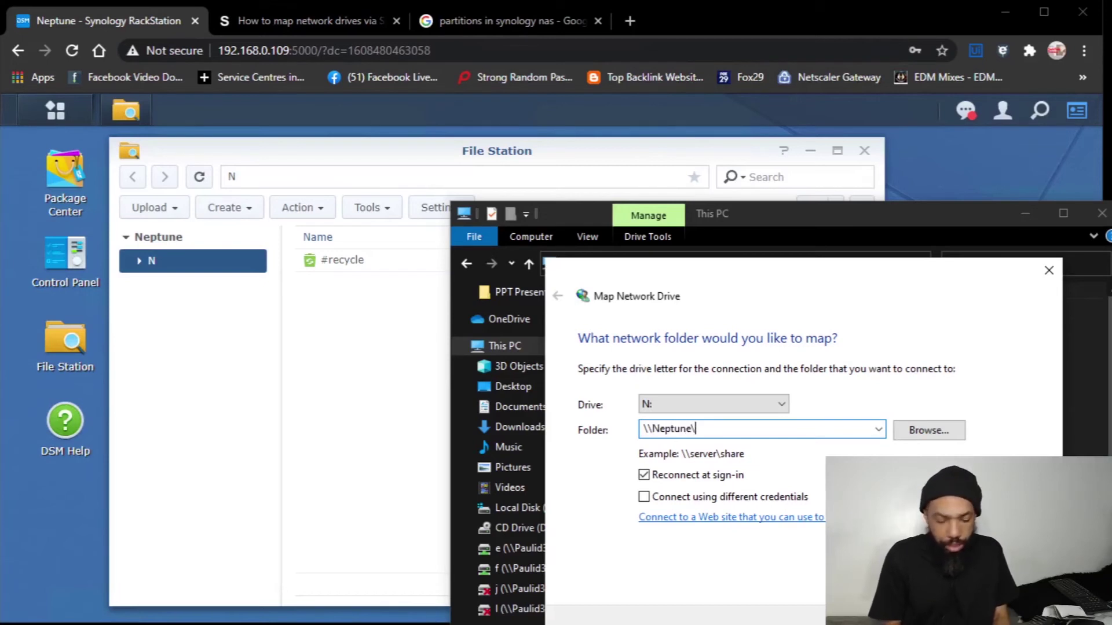
pyautogui.write('n')
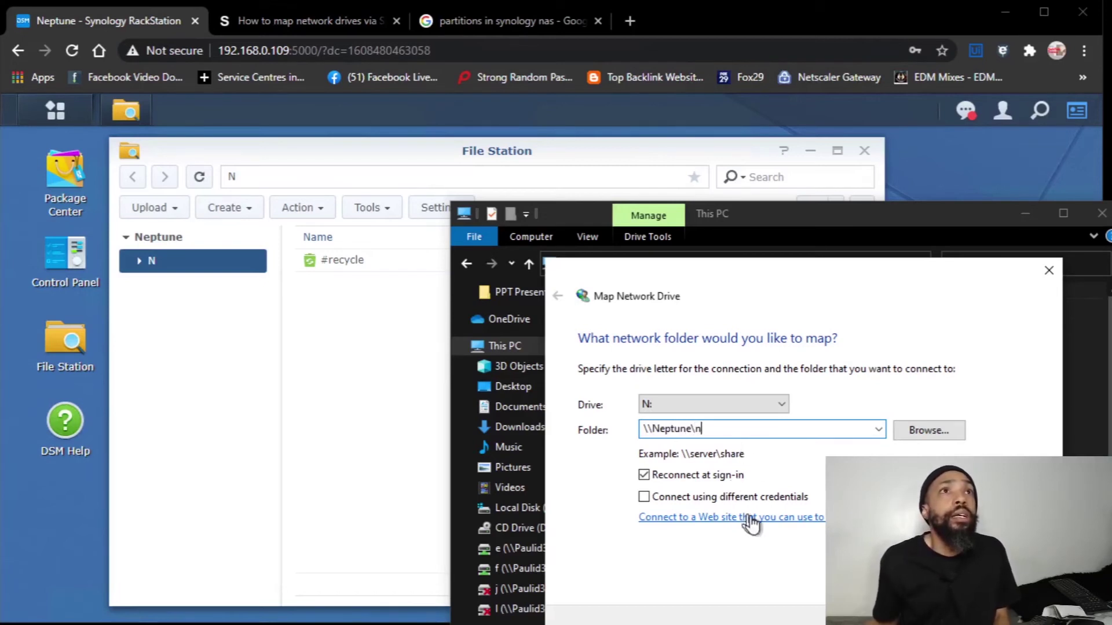
pyautogui.press('Return')
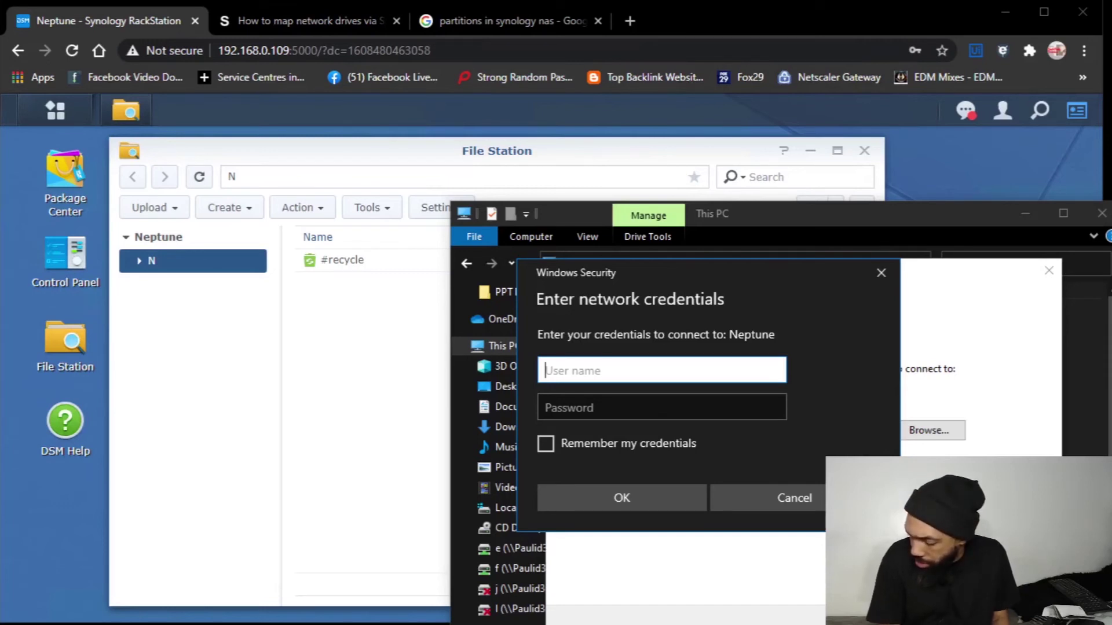
# - Enter the NAS account's user name and password, have the credentials remembered, and submit them to connect to Neptune
pyautogui.write('paul')
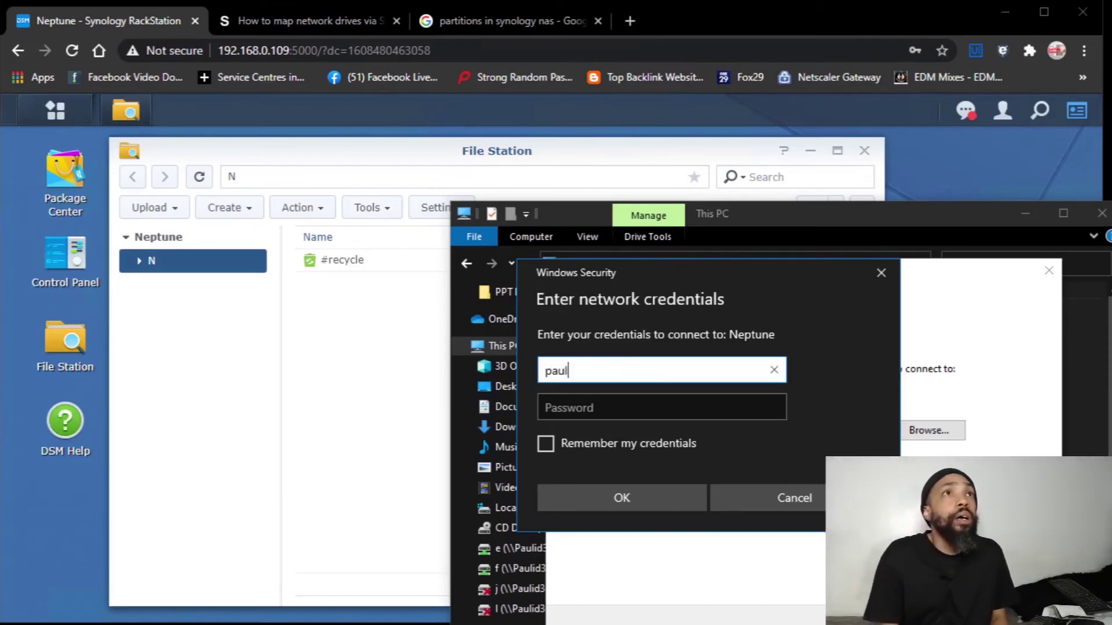
pyautogui.write('id4420')
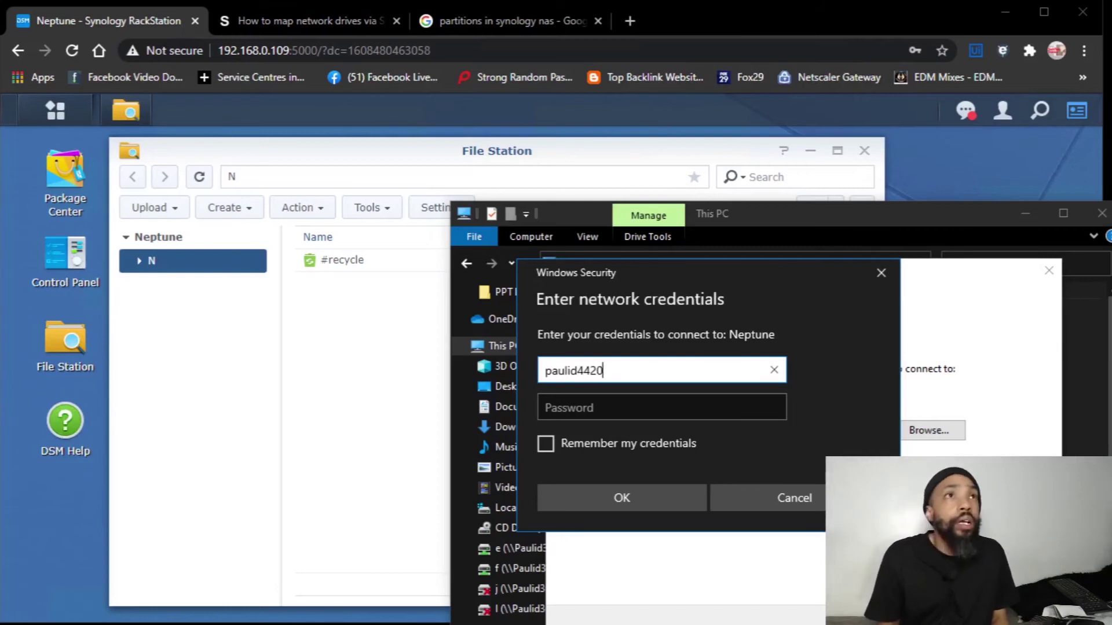
pyautogui.press('Tab')
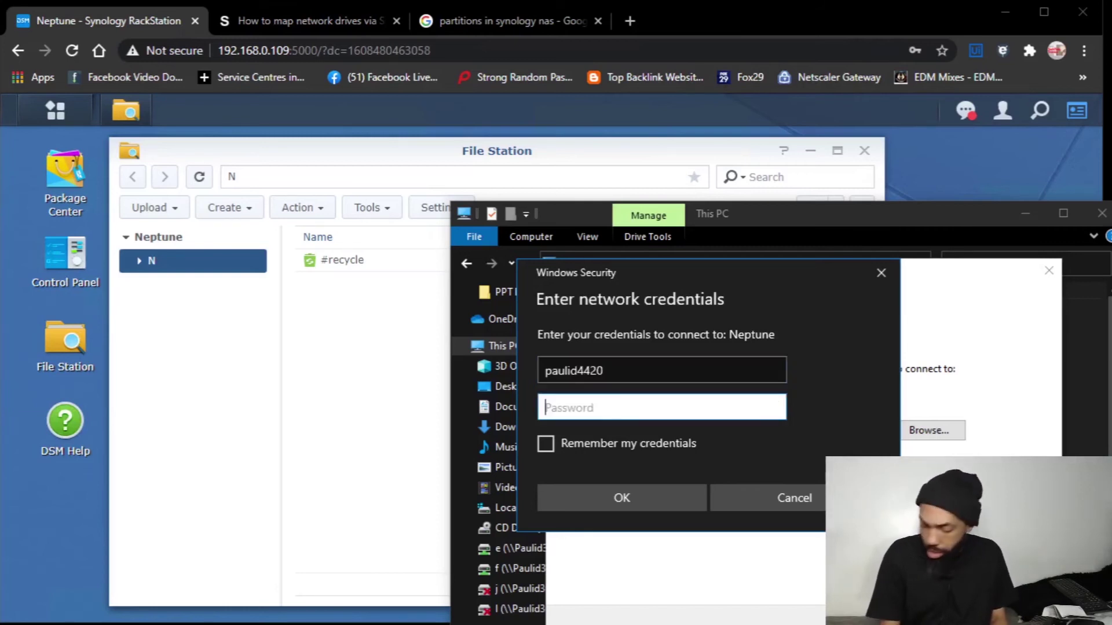
pyautogui.write('•••••')
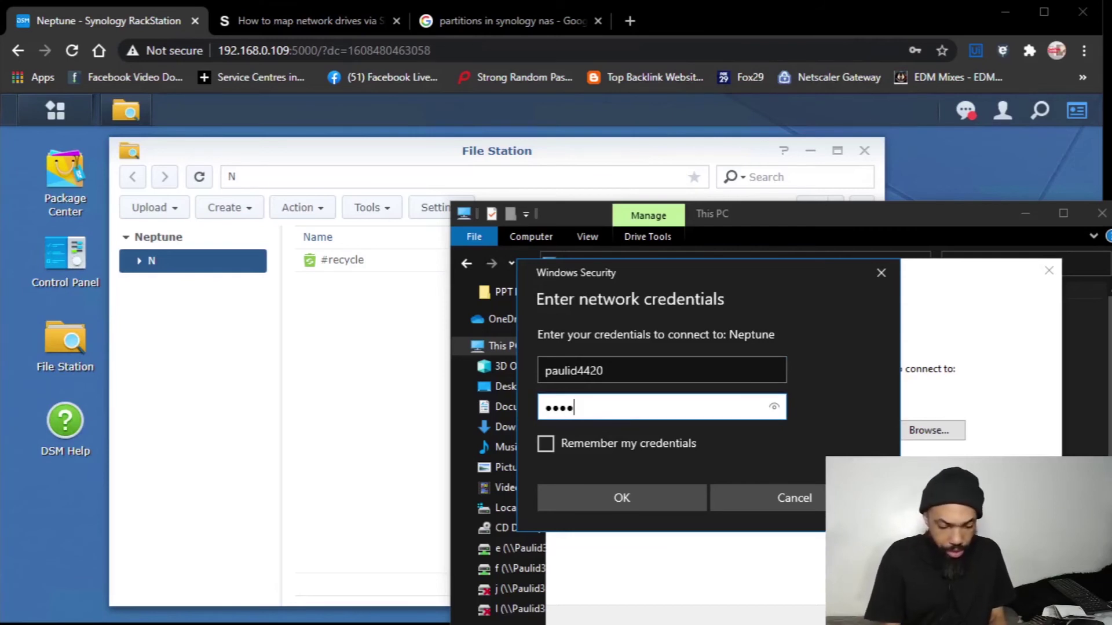
pyautogui.write('•')
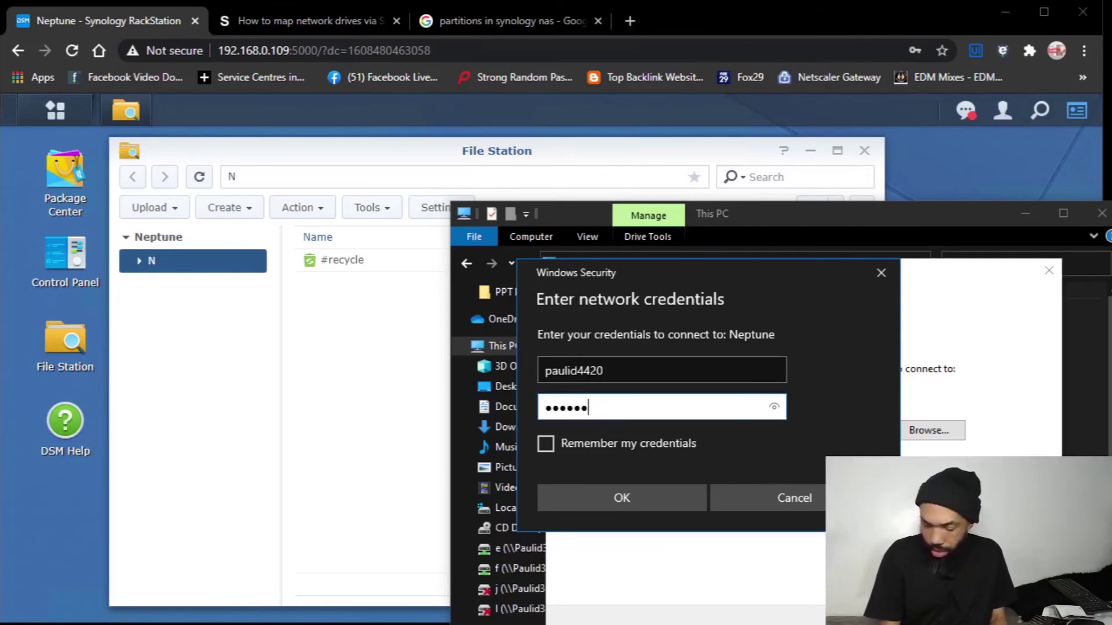
pyautogui.write('•')
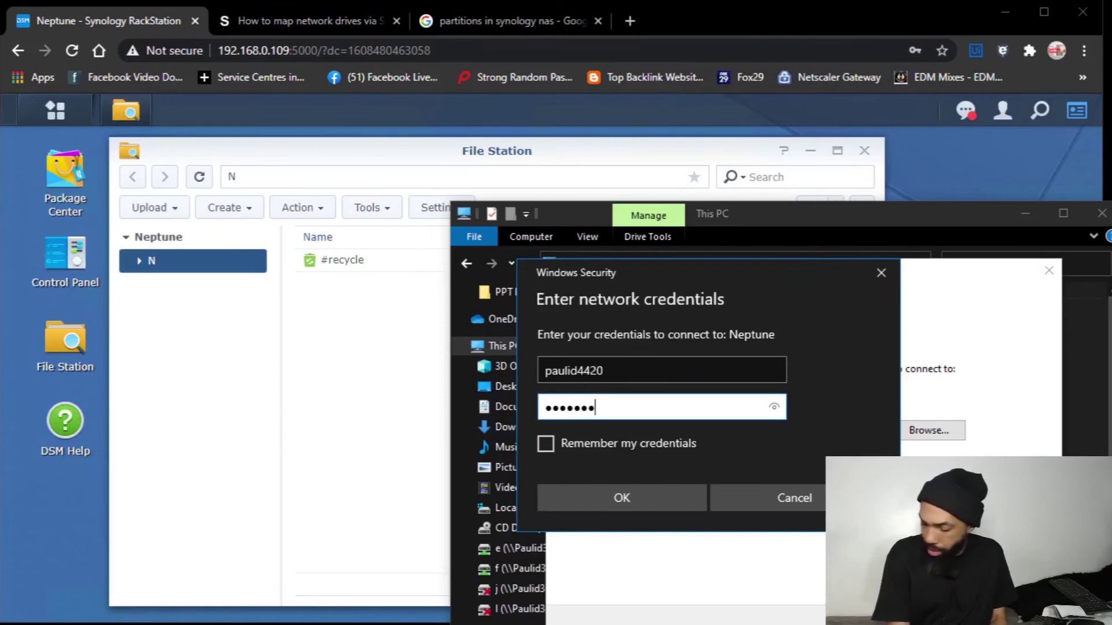
pyautogui.write('•')
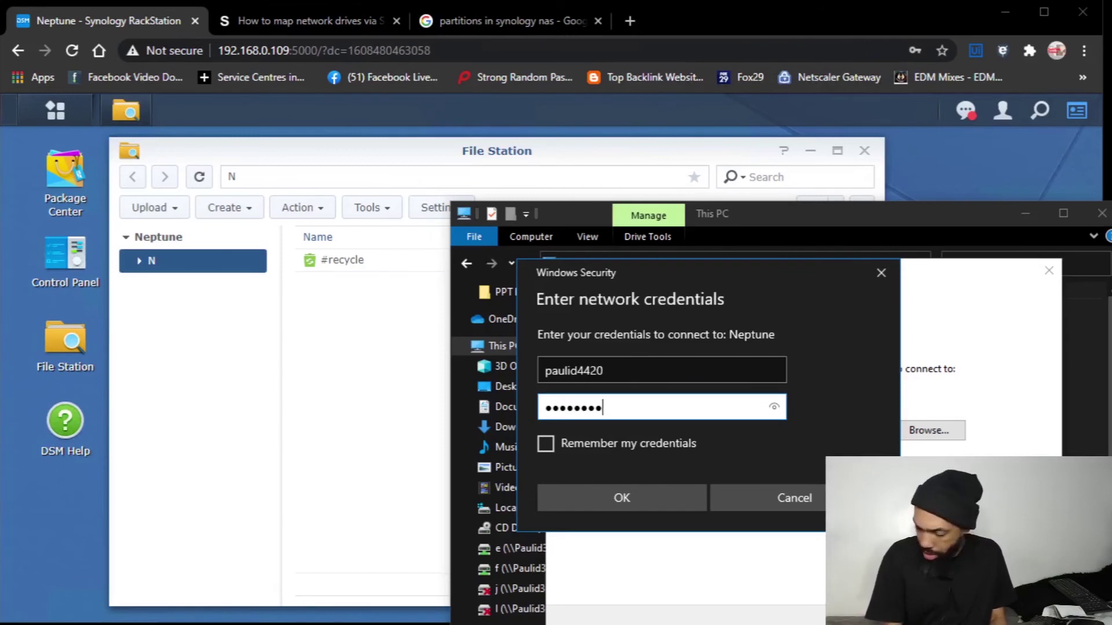
pyautogui.write('••')
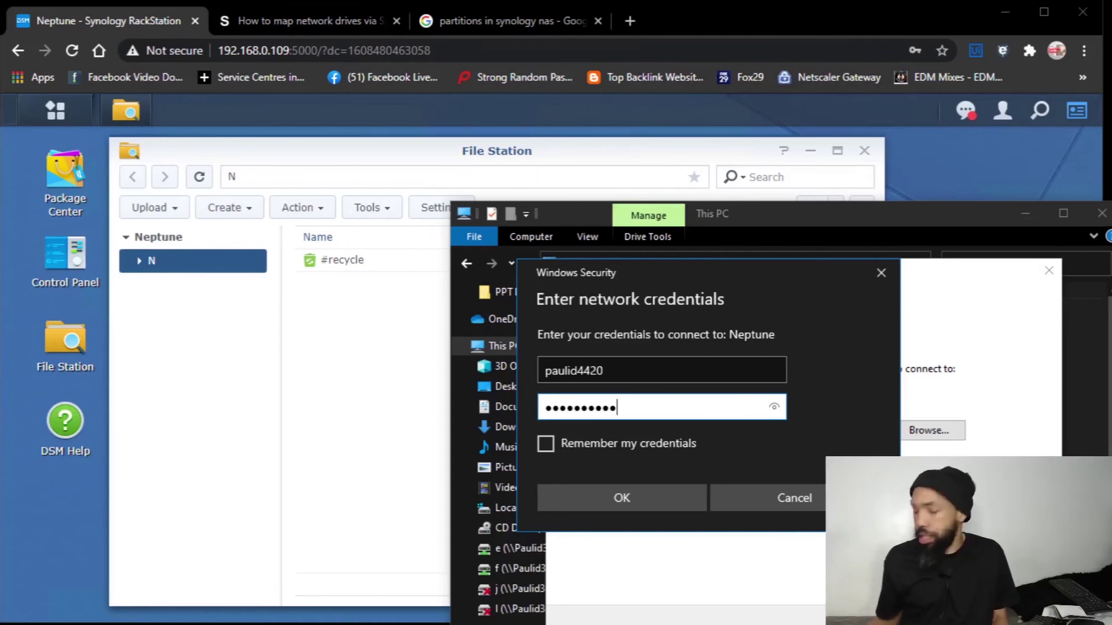
pyautogui.click(544, 450)
pyautogui.click(641, 493)
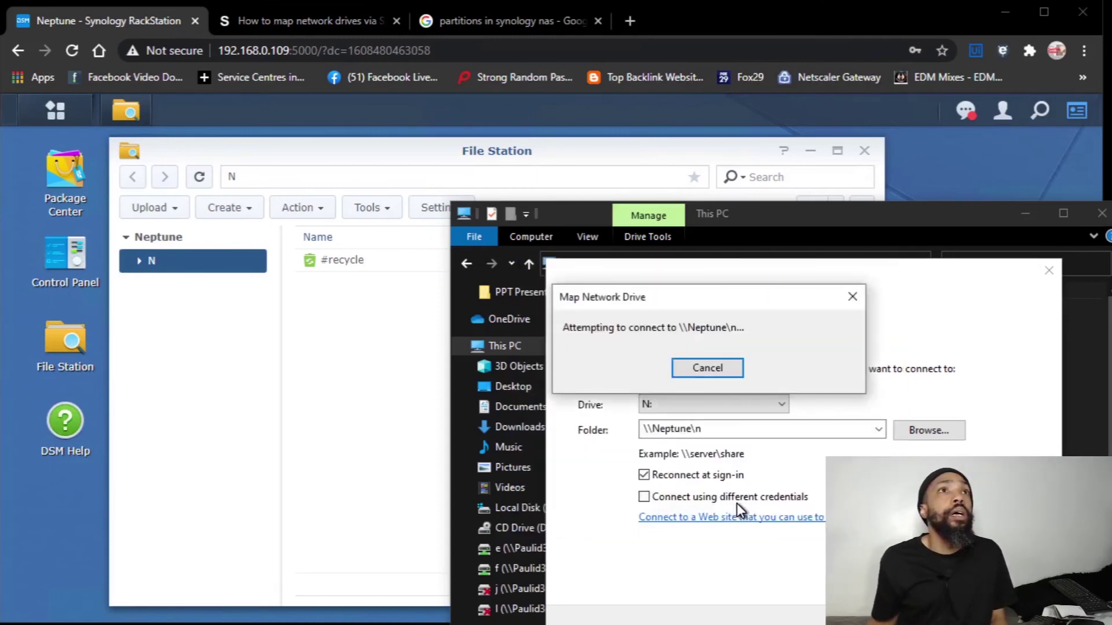